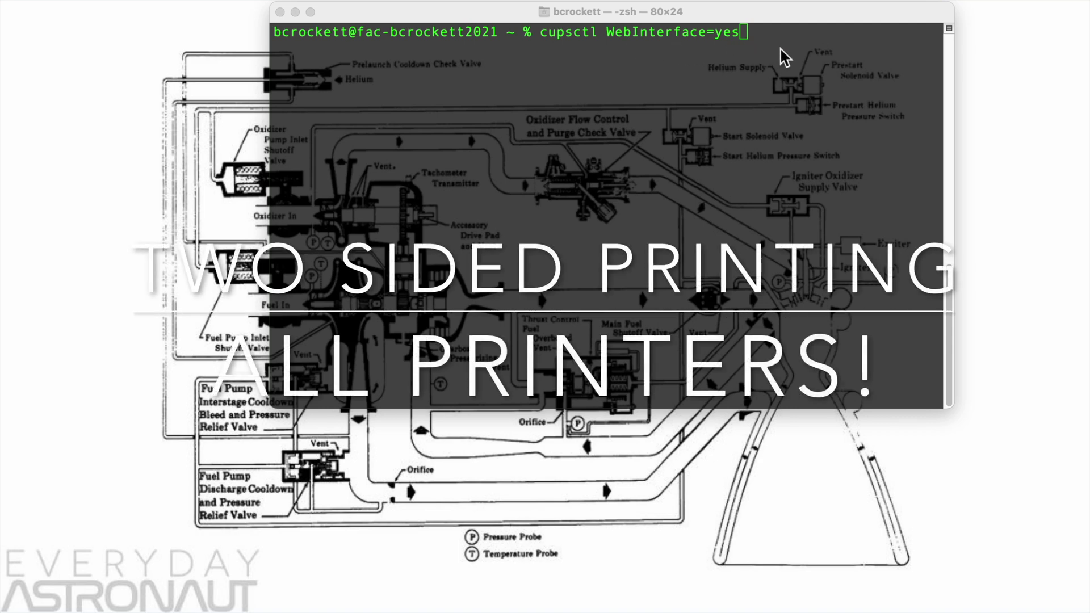
Step: Run cupsctl WebInterface=yes in Terminal to switch on the CUPS web interface
click(794, 47)
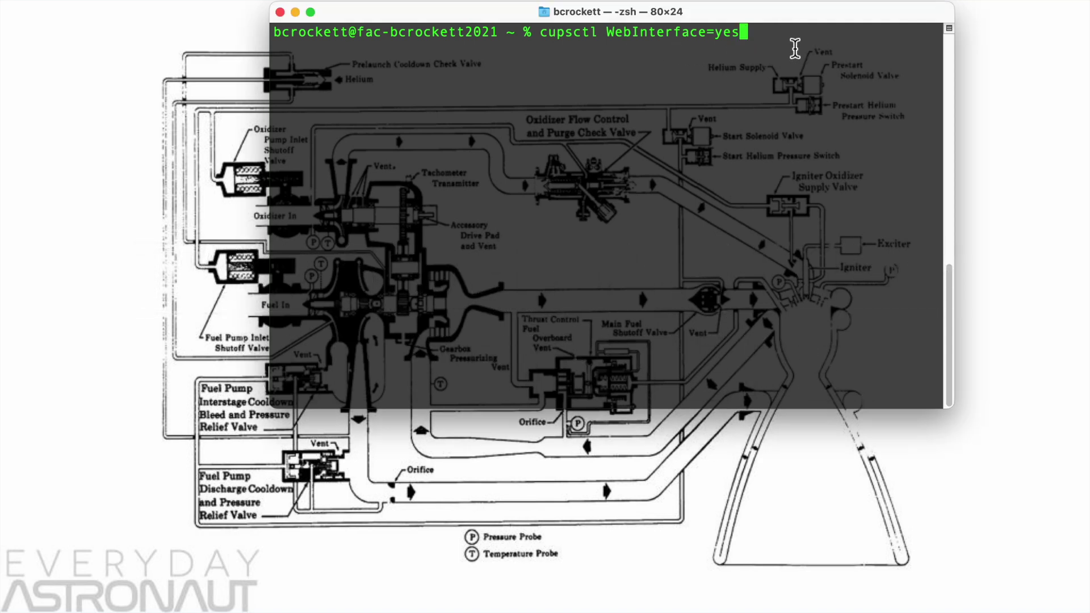
key(Return)
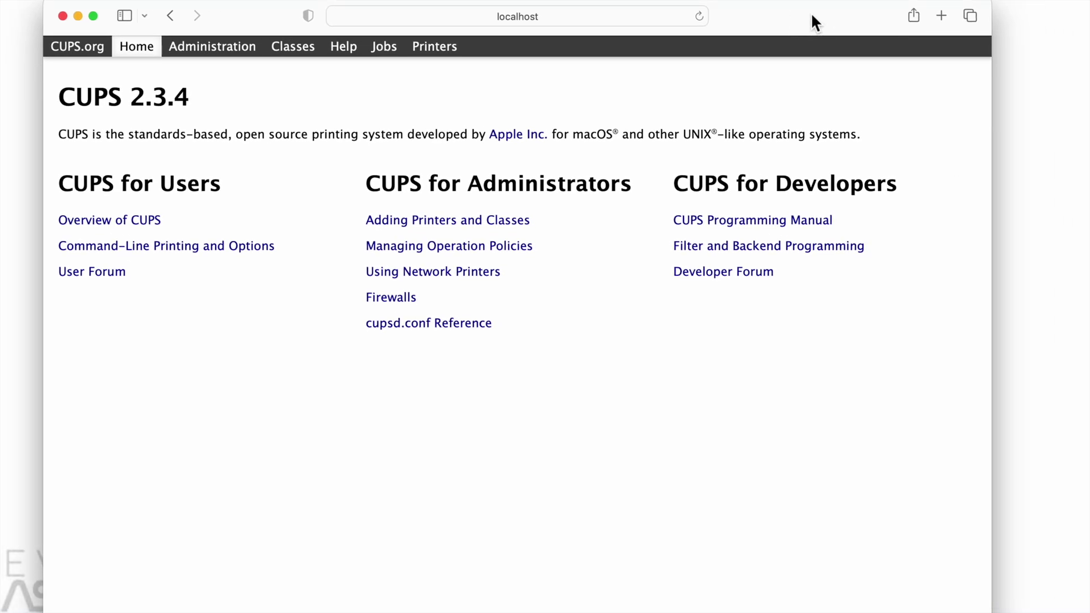
Step: Go from the CUPS home page through Administration to the 11-printer list, rerunning cupsctl in Terminal
click(585, 21)
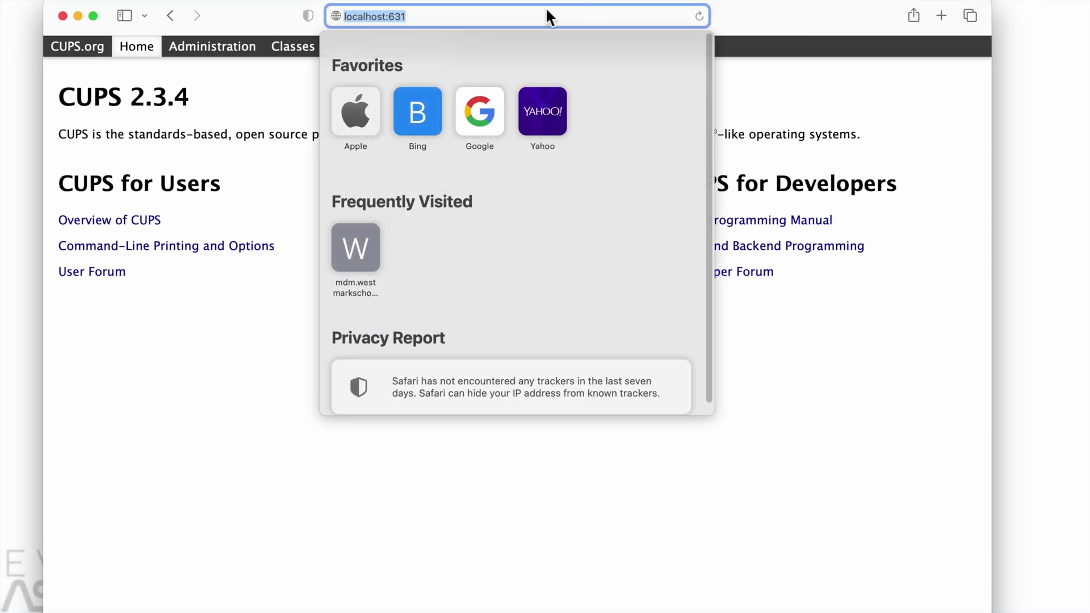
click(836, 99)
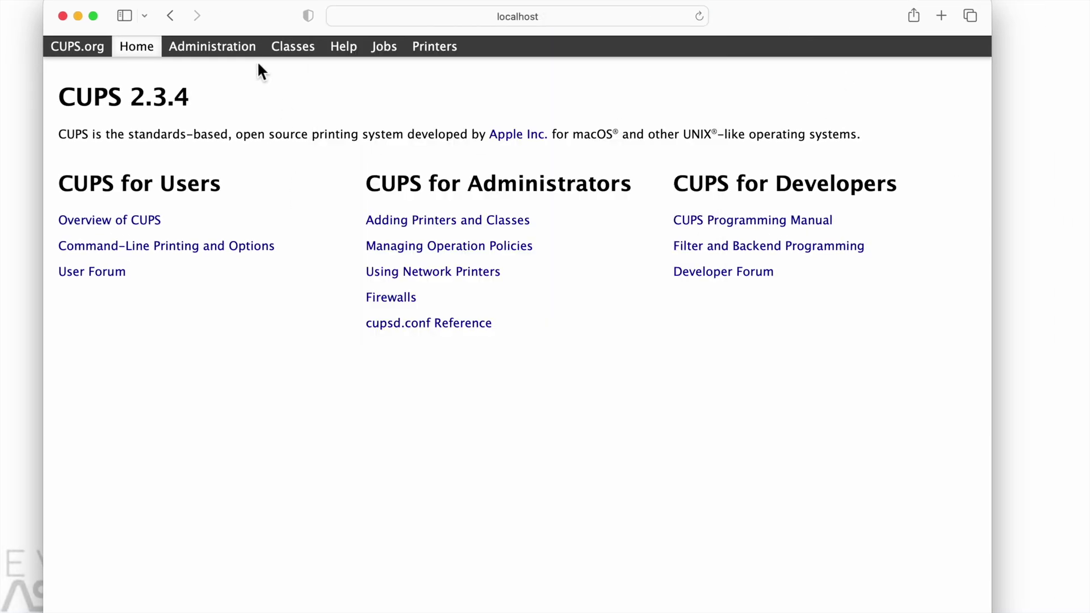
click(219, 47)
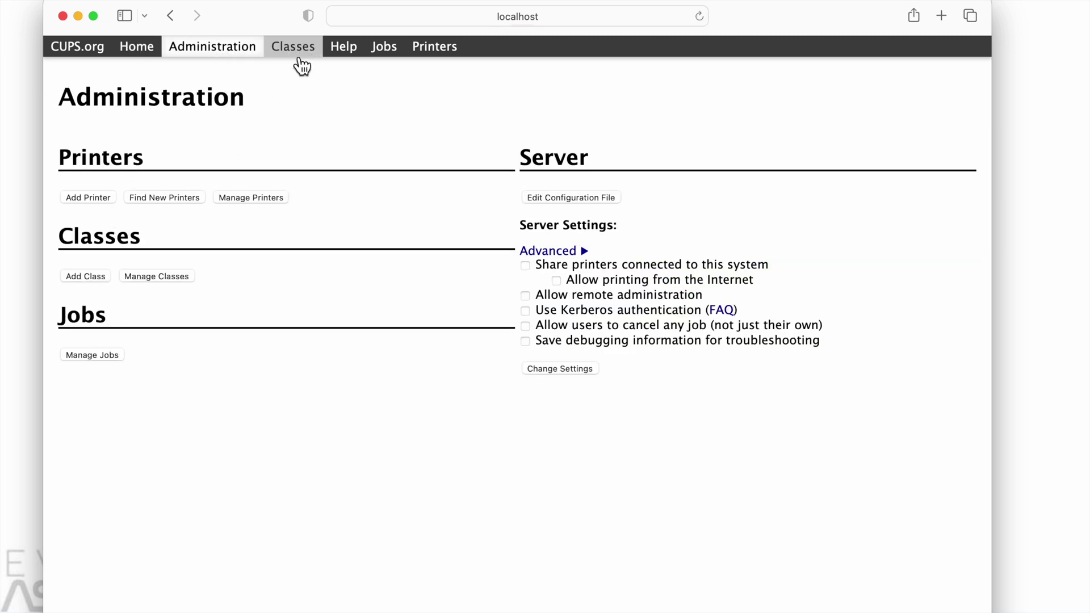
click(421, 49)
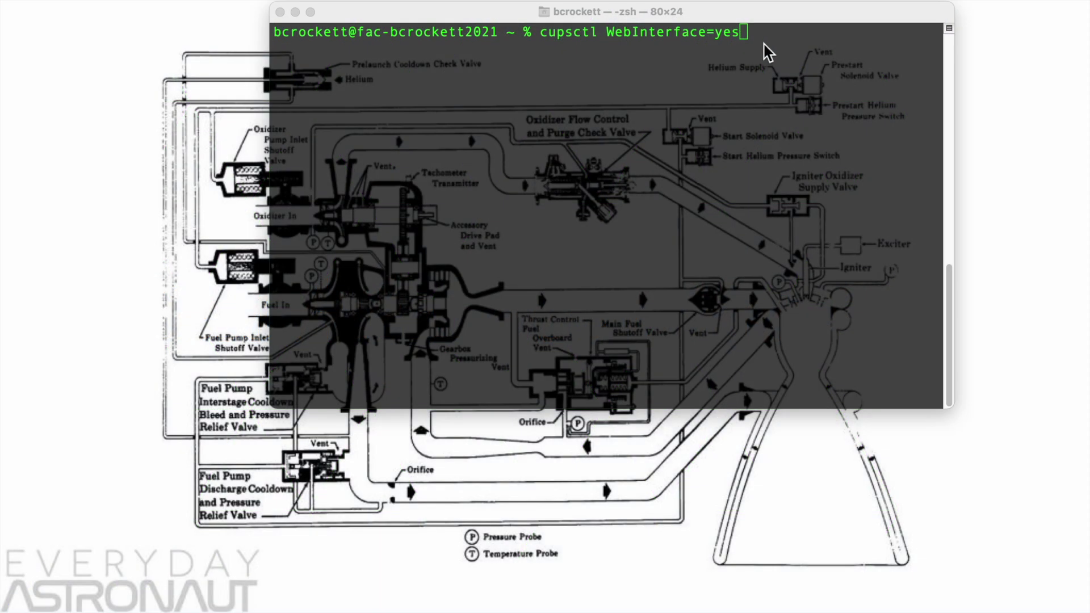
click(794, 49)
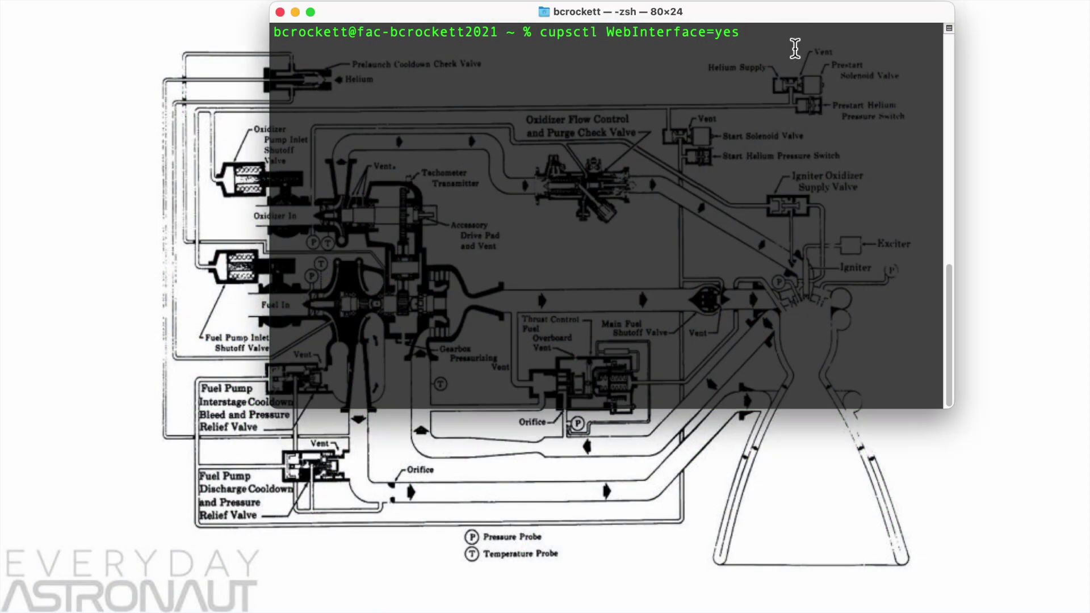
key(Return)
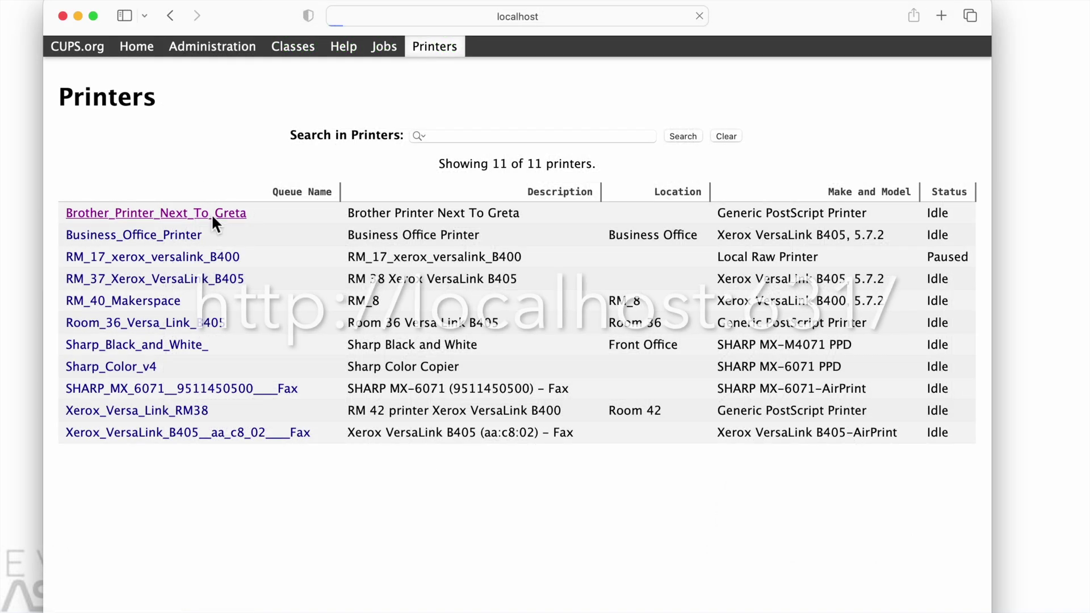
Step: Check Brother_Printer_Next_To_Greta's default options, leave 2-Sided Printing Off, and go back
click(211, 214)
click(221, 183)
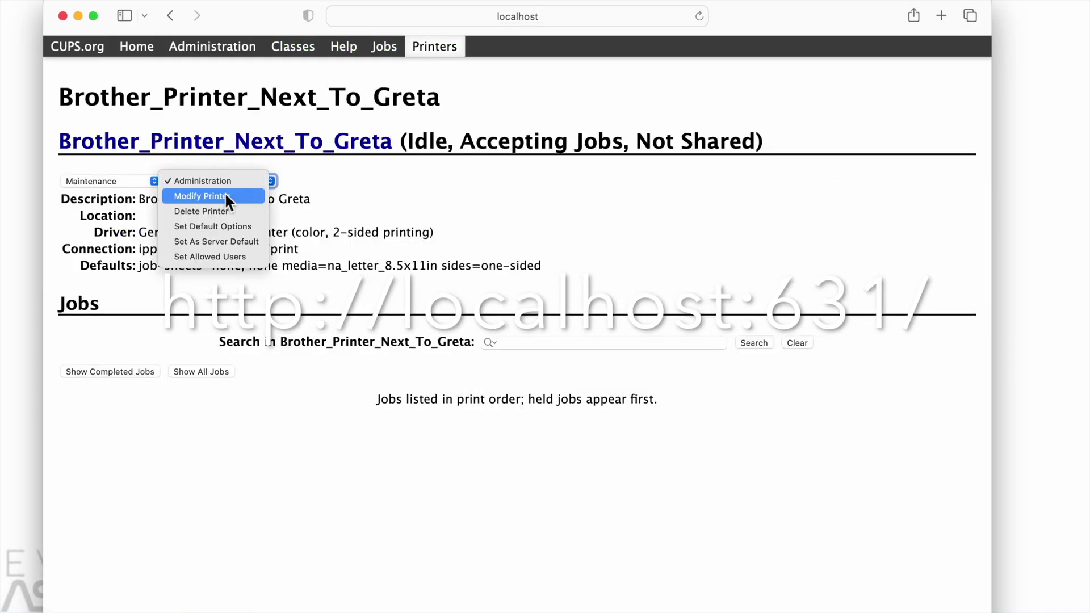
click(247, 229)
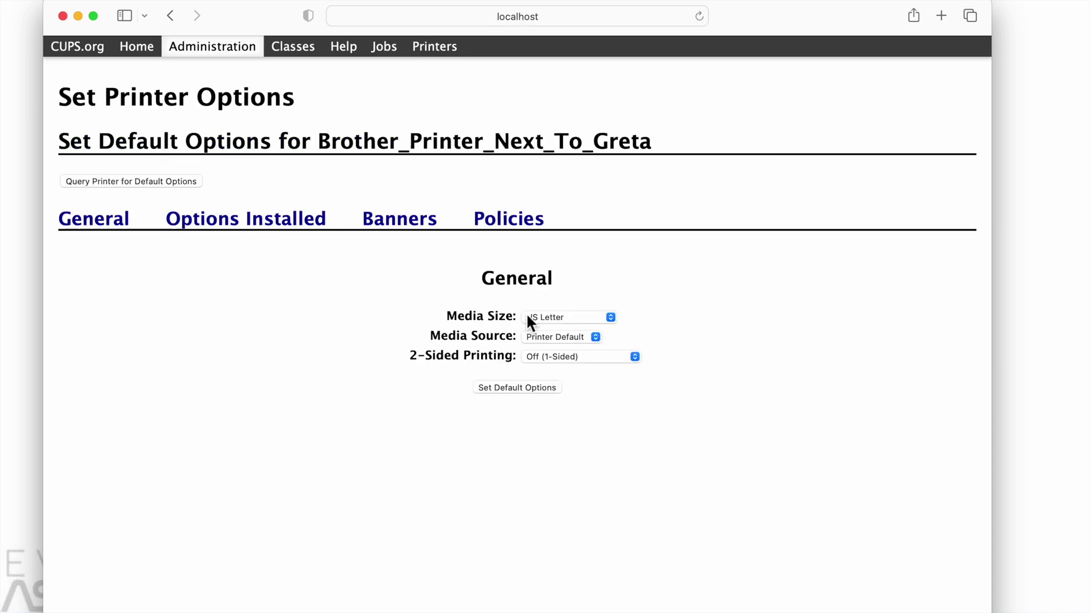
click(582, 363)
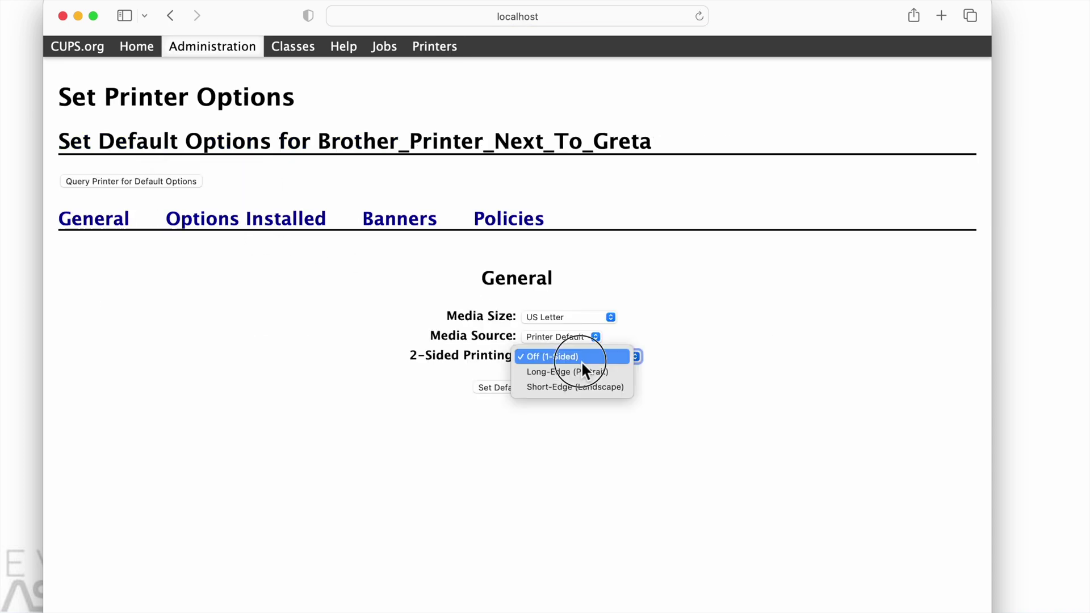
click(618, 364)
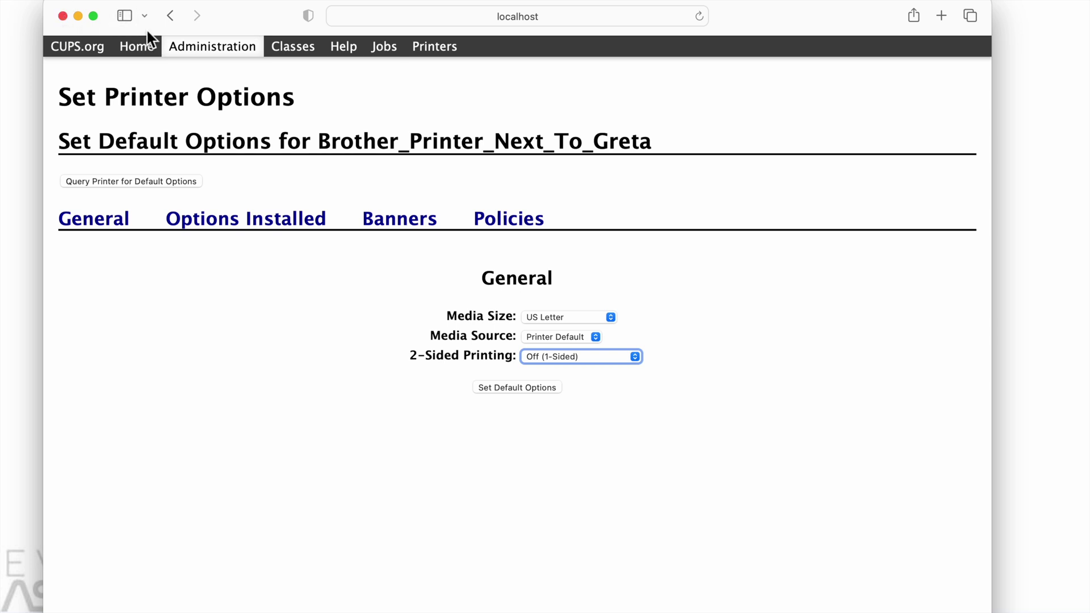
click(170, 17)
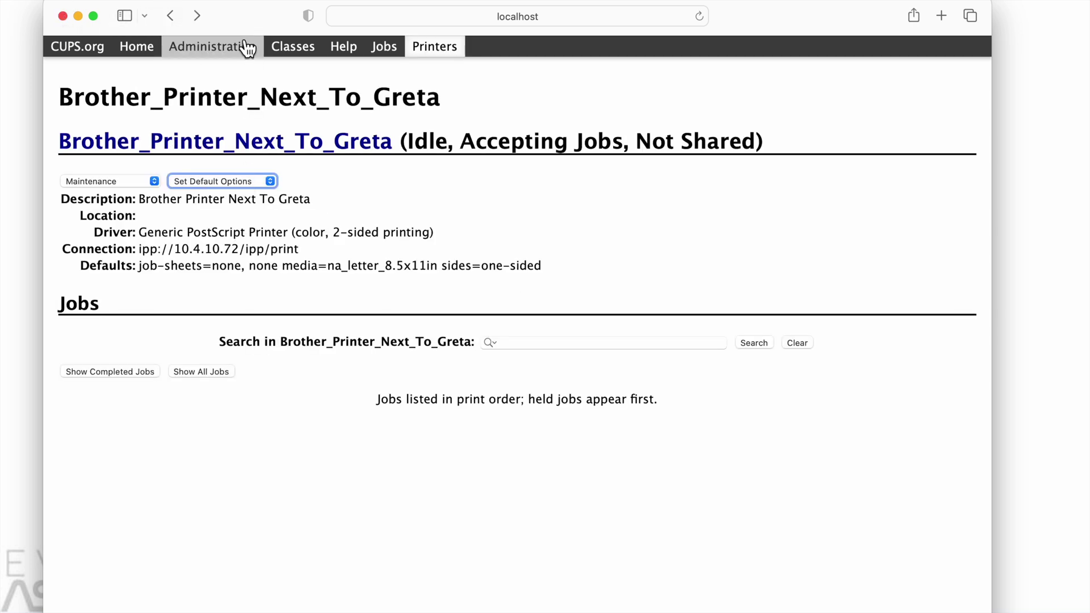
Step: Open the Set Default Options page for Business_Office_Printer
click(170, 16)
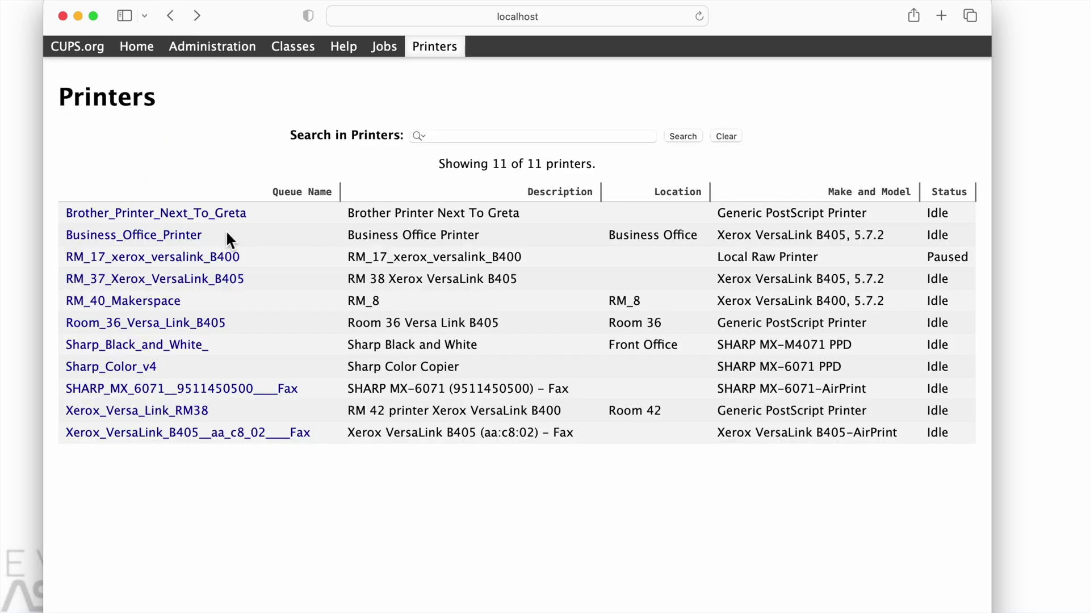
click(178, 241)
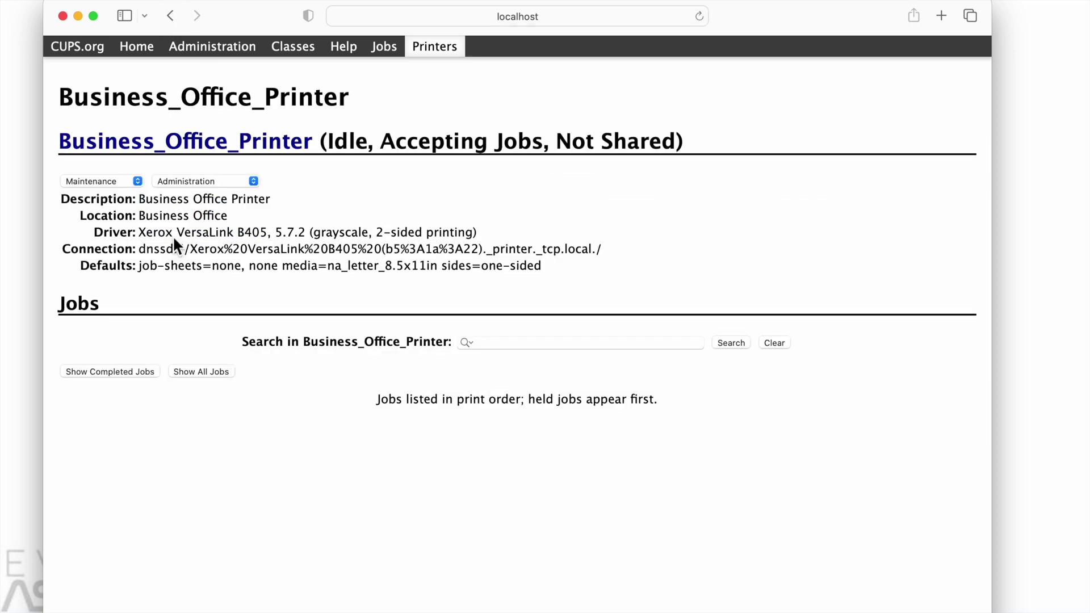
click(230, 180)
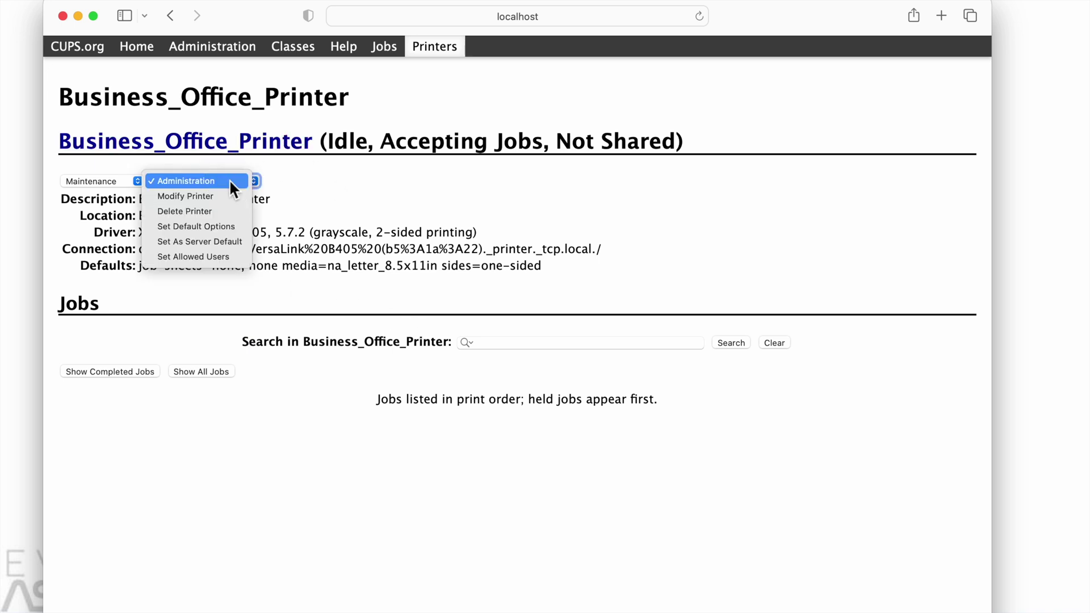
click(236, 227)
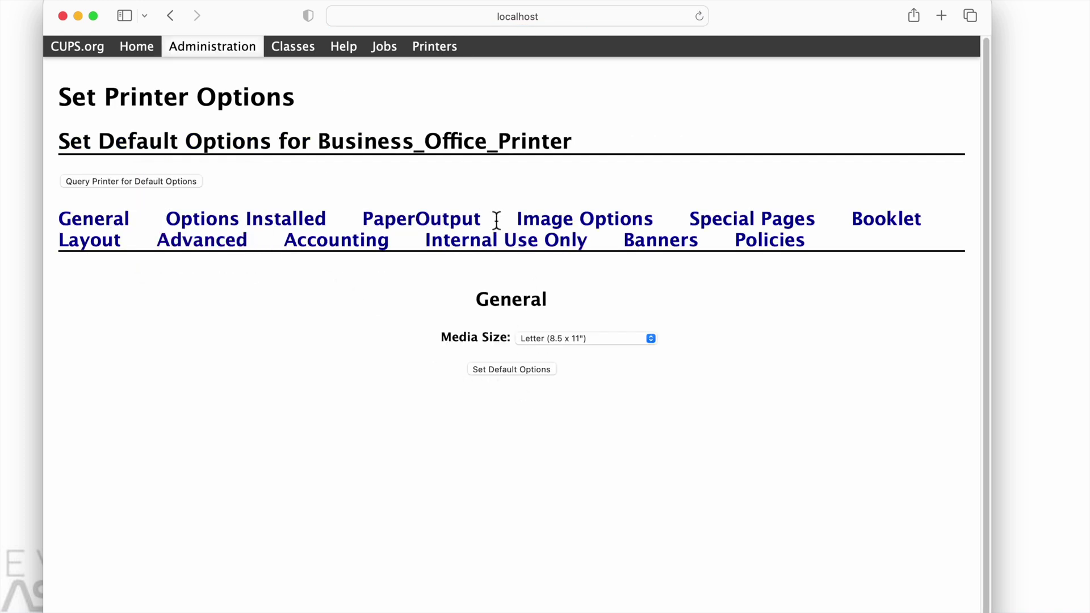
Step: Set PaperOutput's 2-Sided Printing to 2-Sided Print, save, and return to the printers list
click(431, 227)
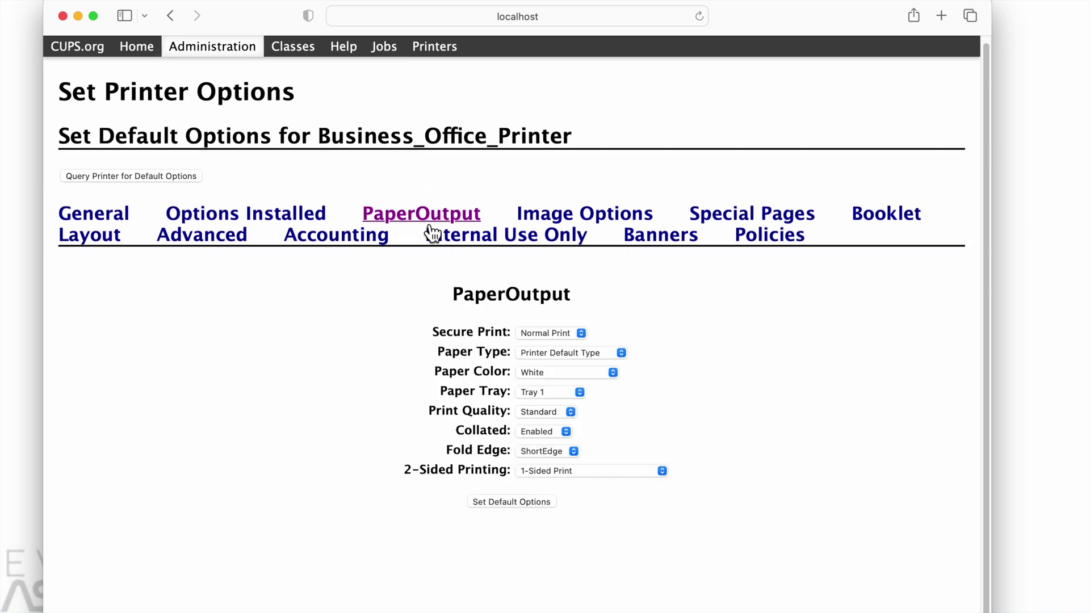
click(585, 471)
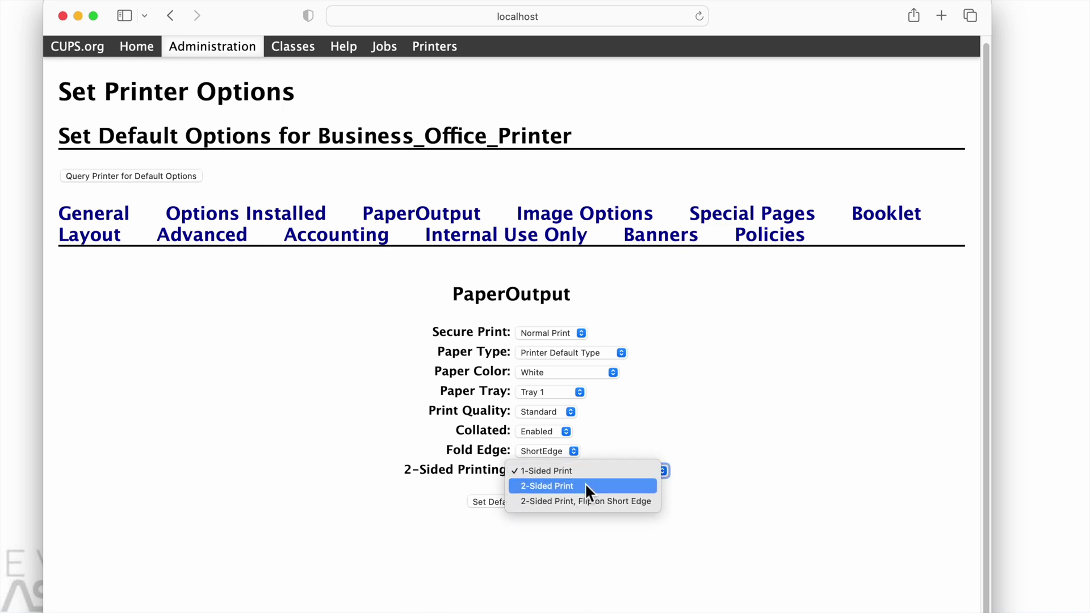
click(586, 486)
click(507, 503)
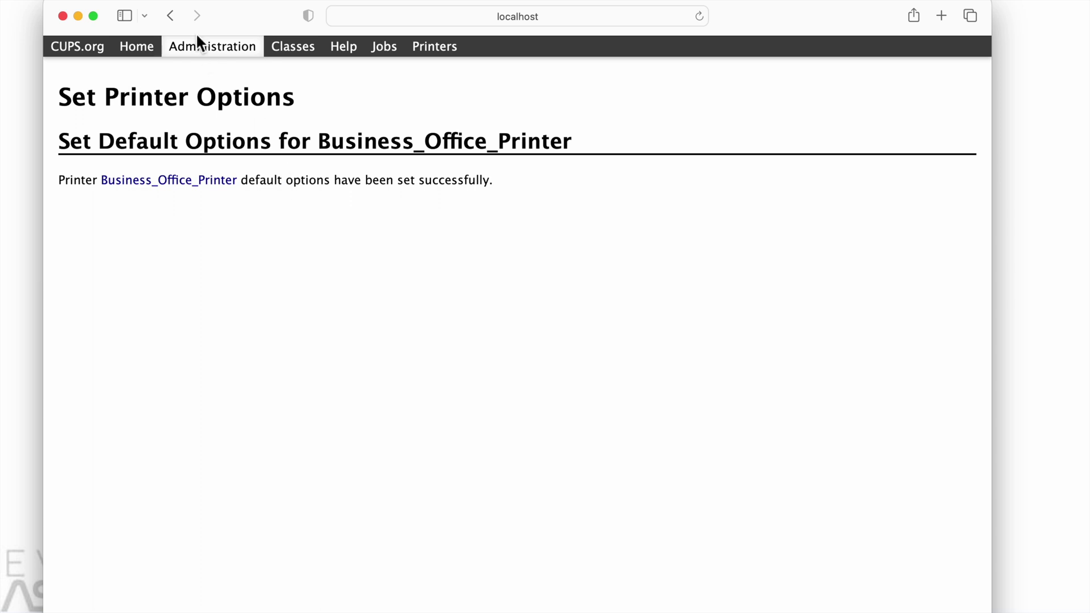
click(170, 16)
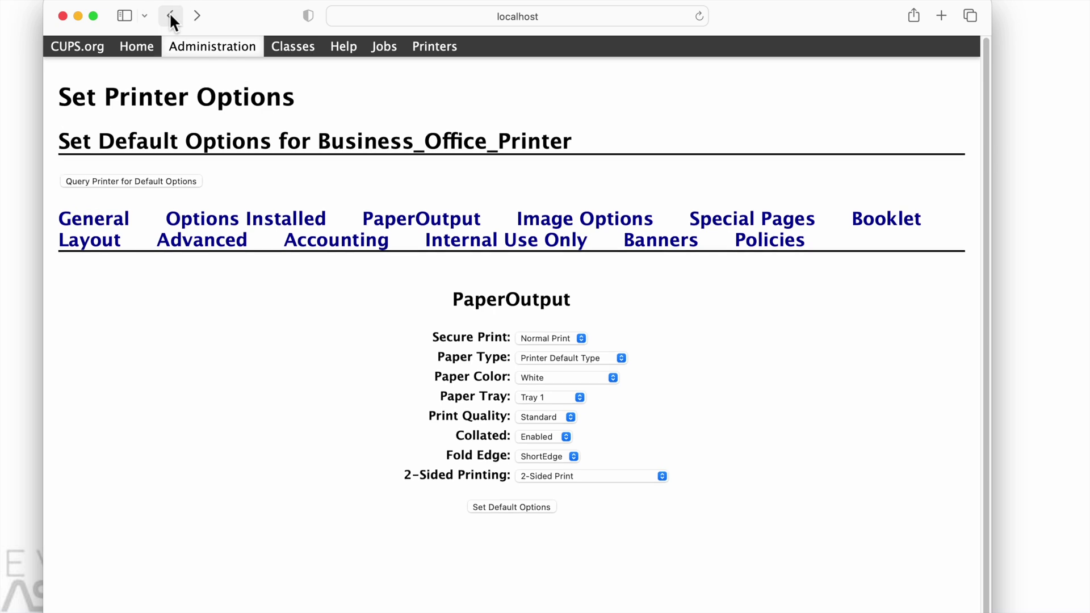
click(170, 16)
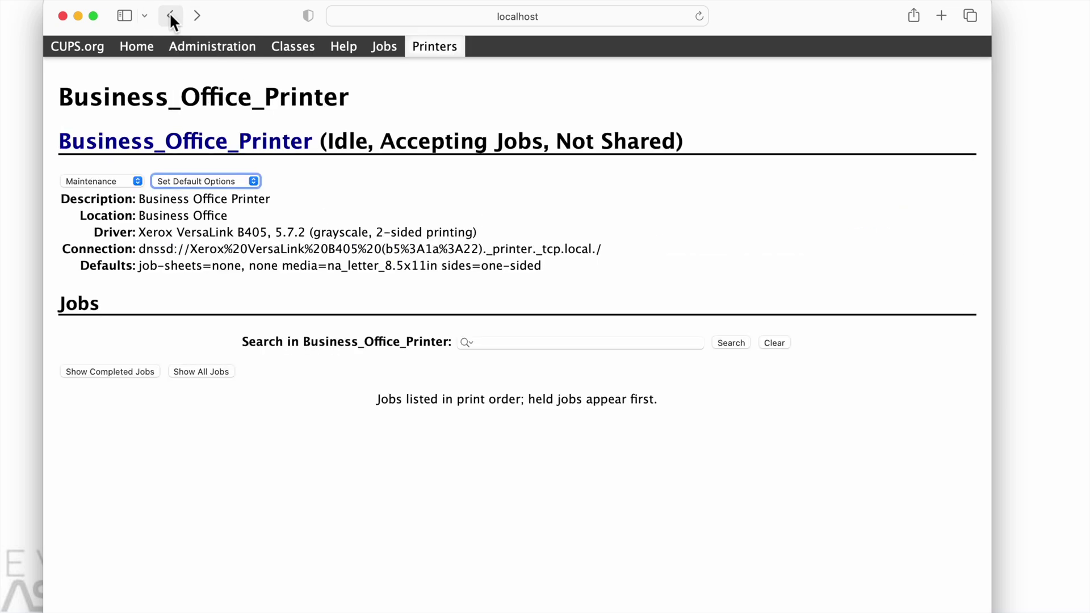
click(170, 16)
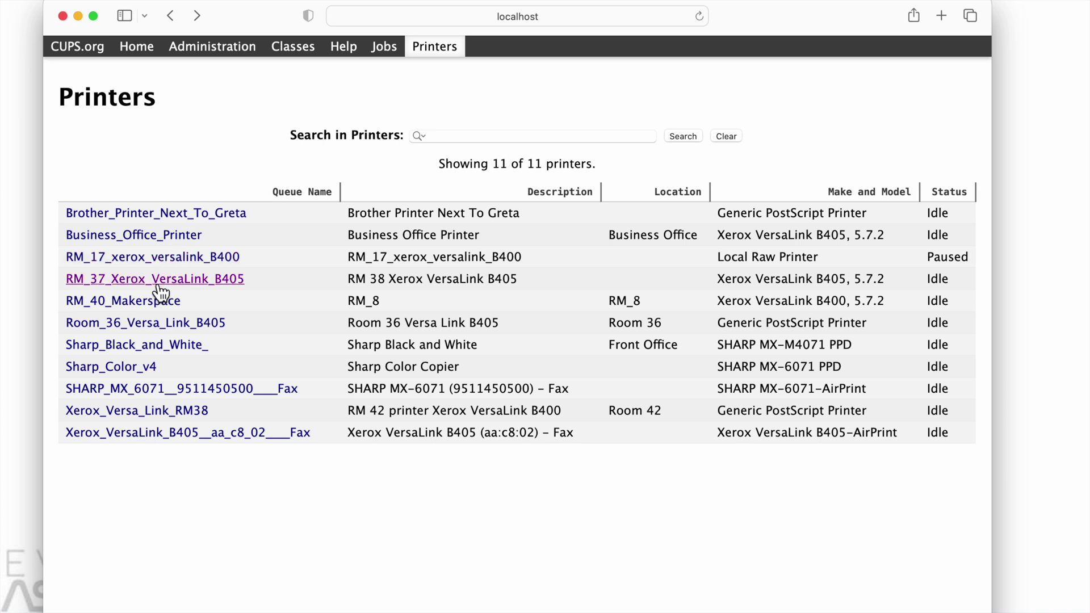
click(161, 261)
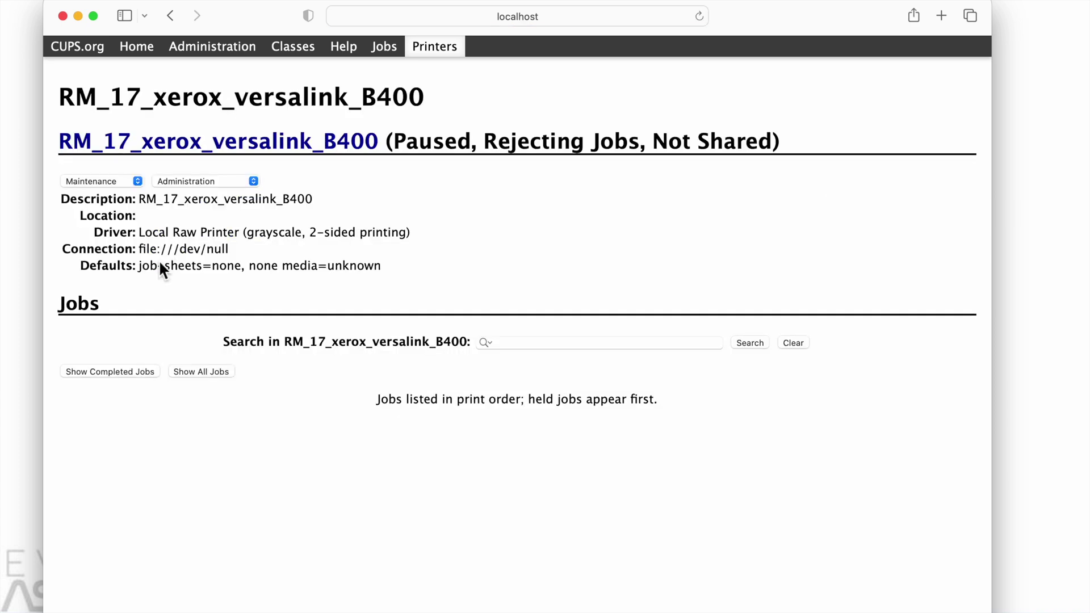
click(207, 183)
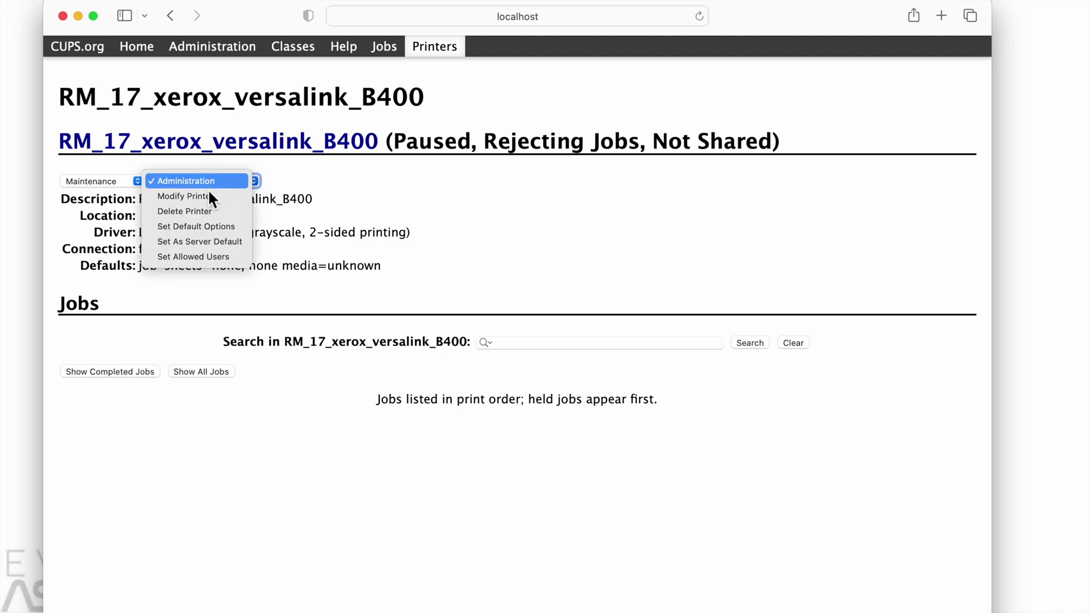
click(226, 226)
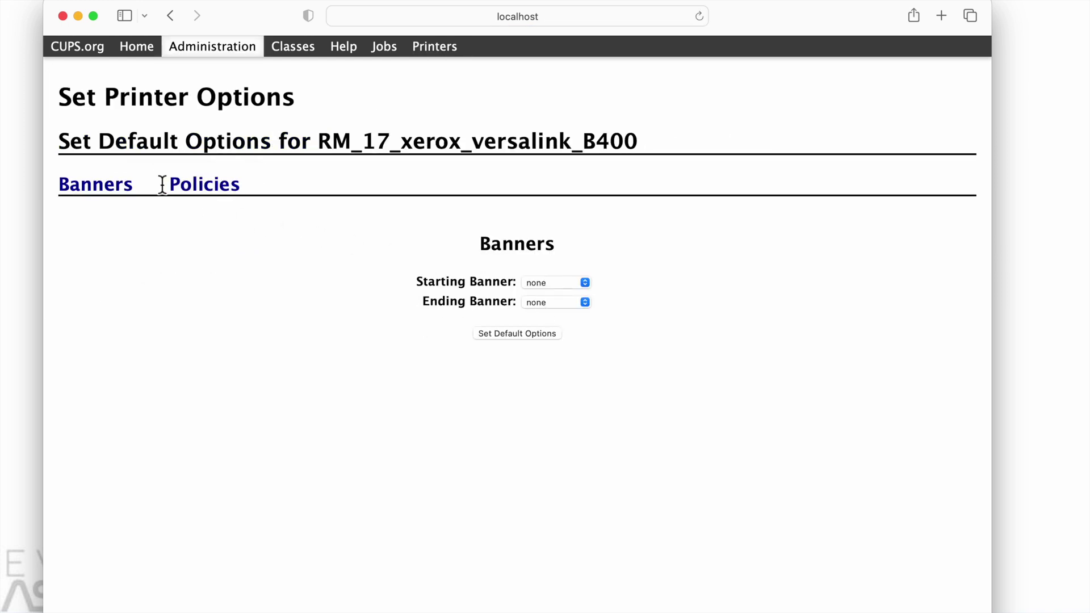
click(199, 190)
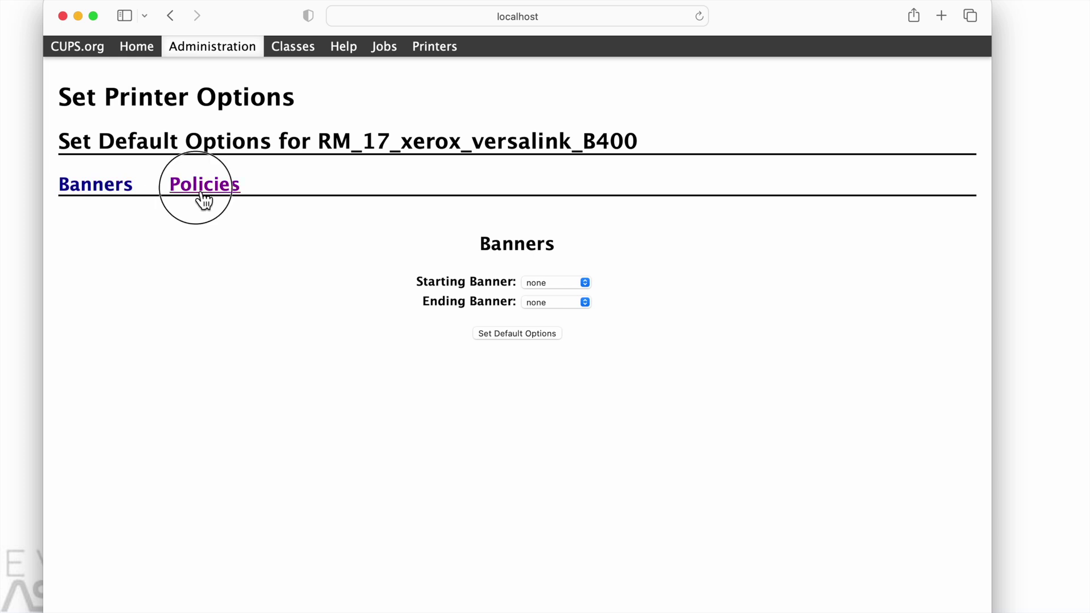
click(131, 196)
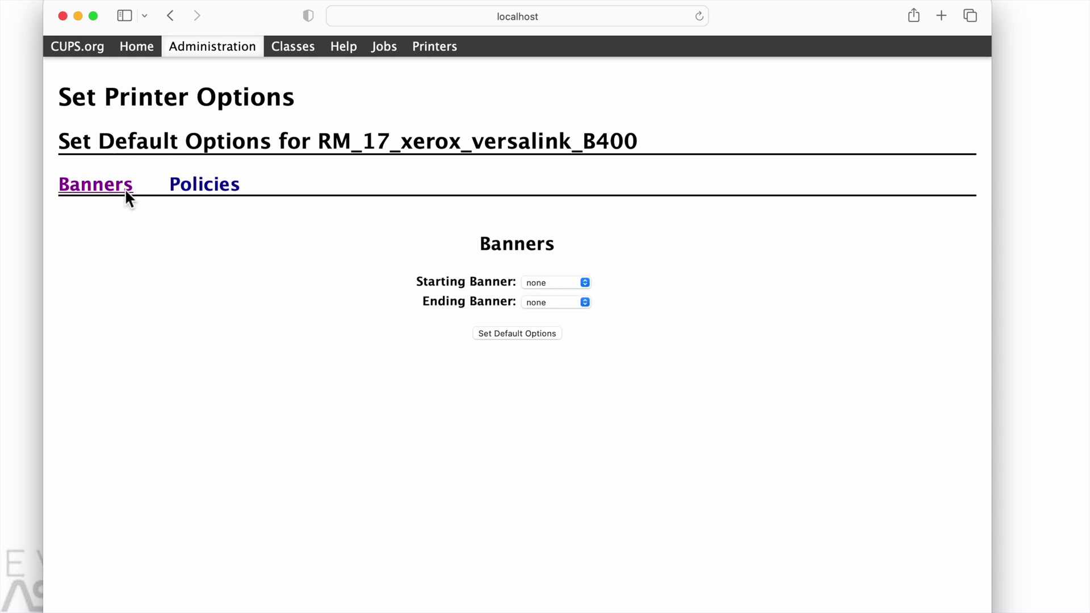
click(386, 49)
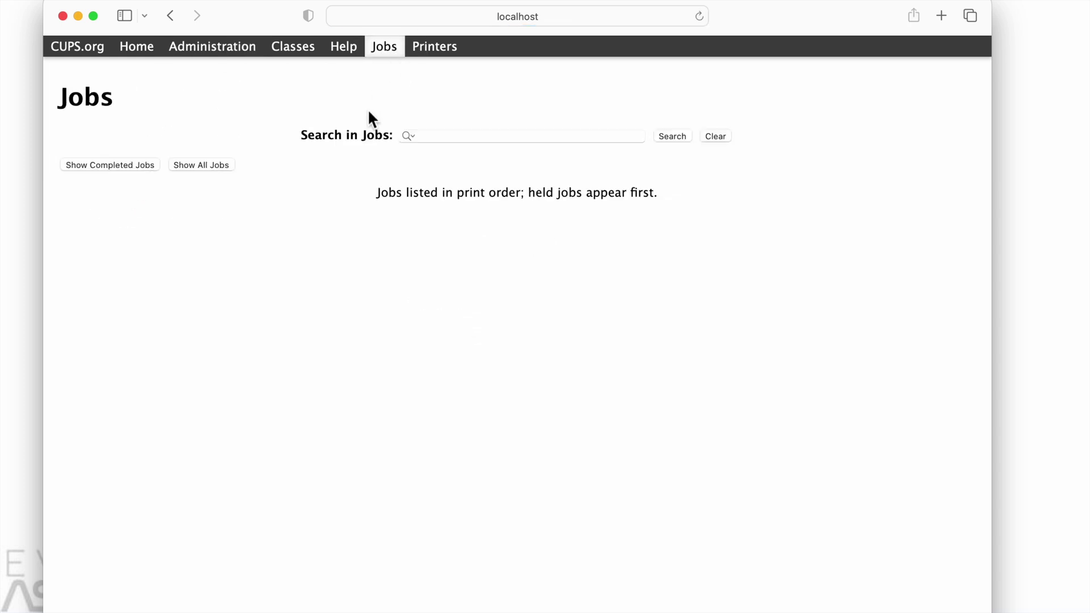
click(429, 54)
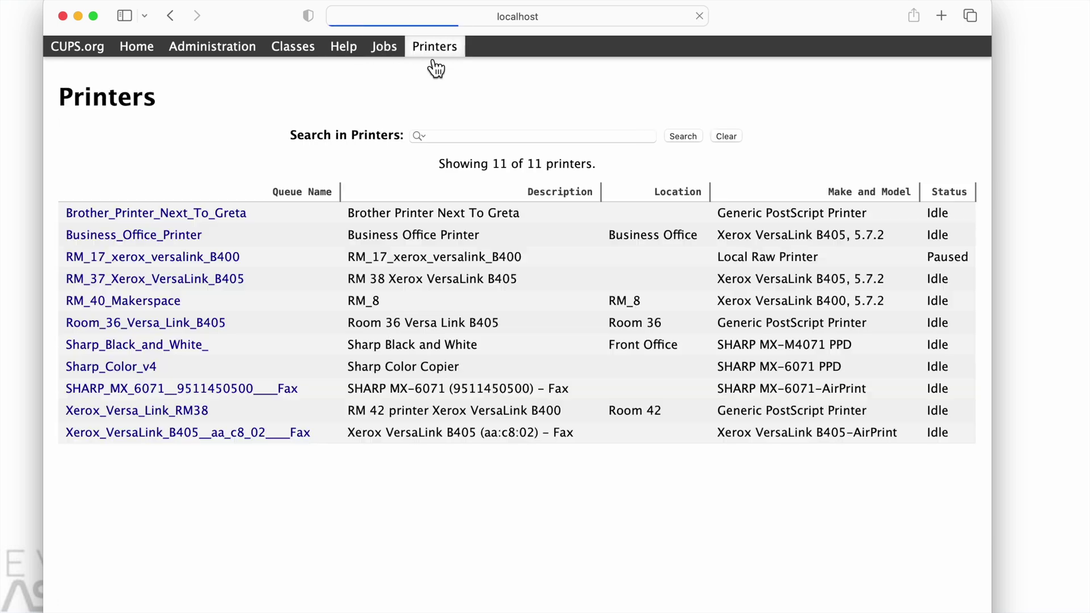
click(179, 279)
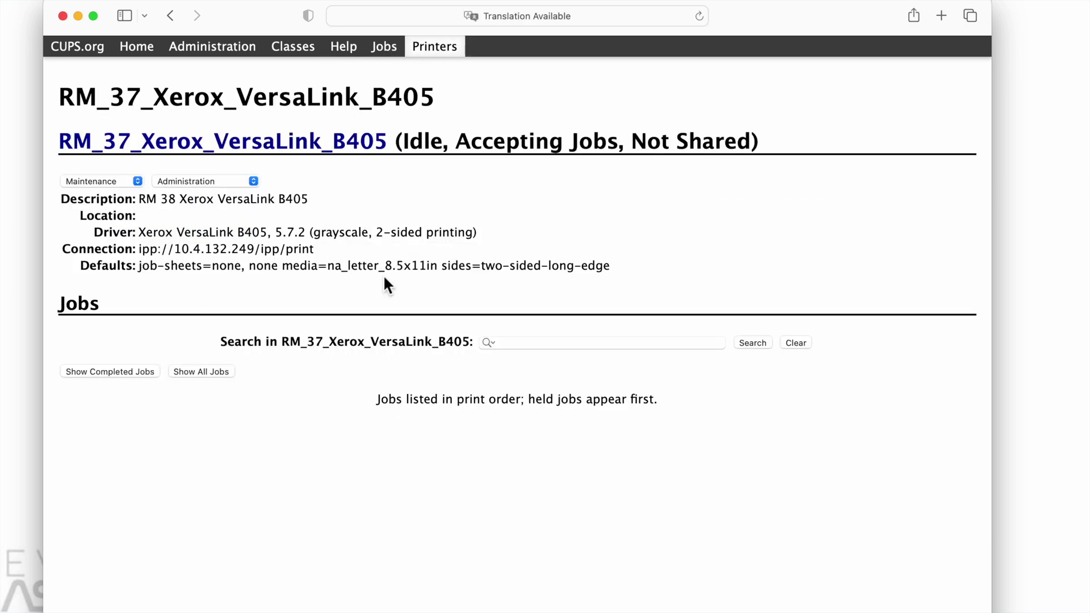
click(207, 181)
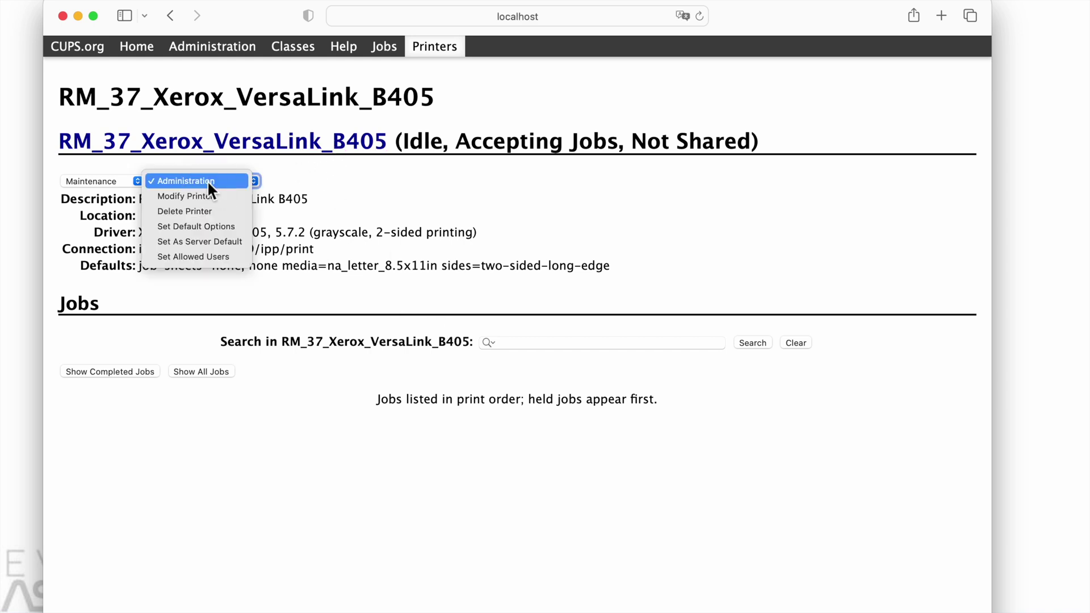
click(215, 230)
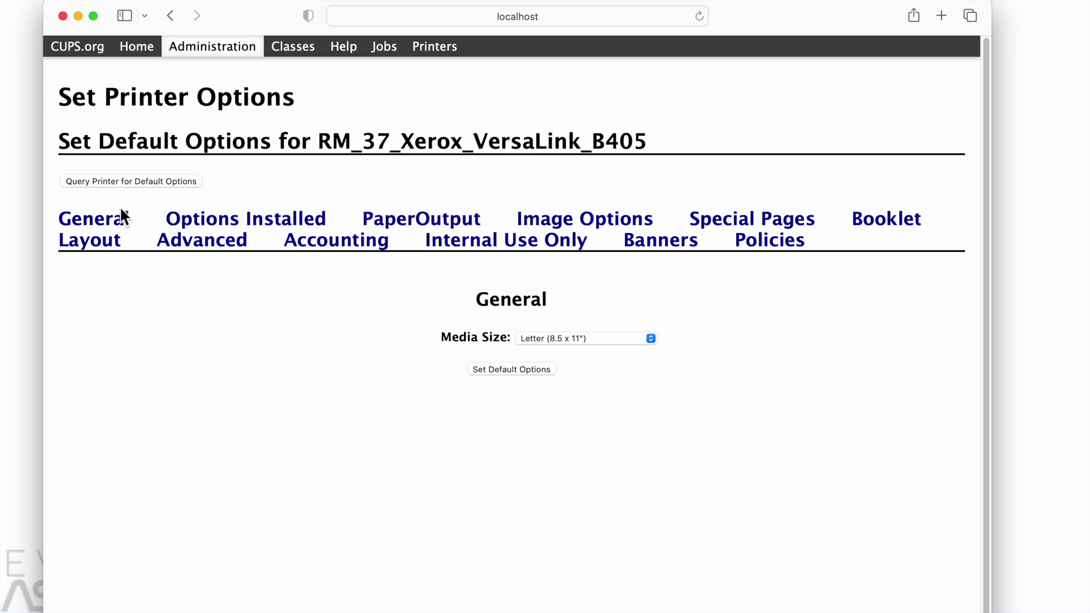
scroll(103, 226, down, 1)
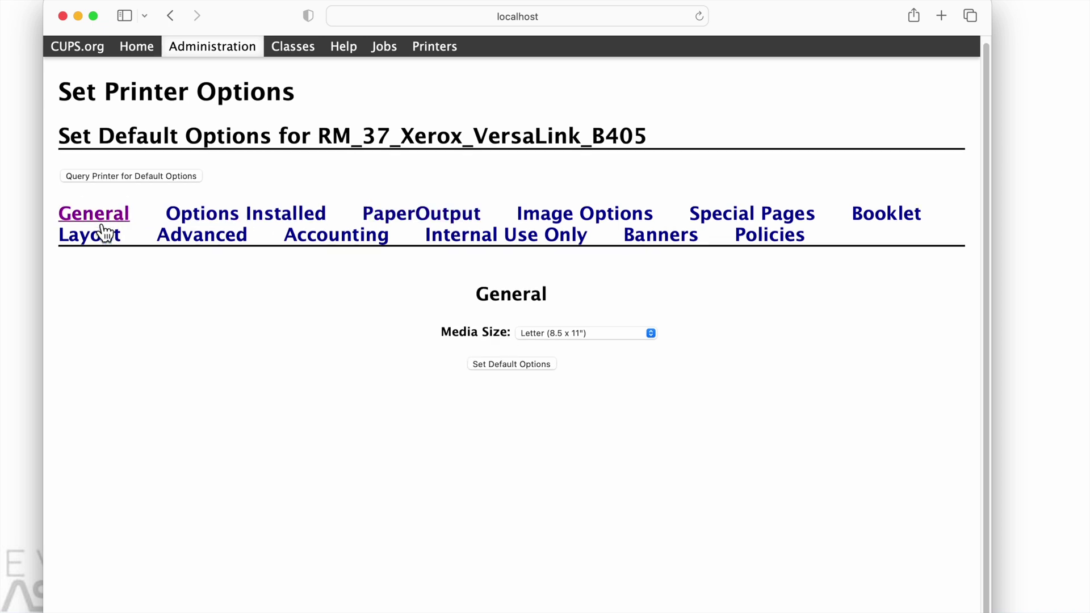
click(225, 219)
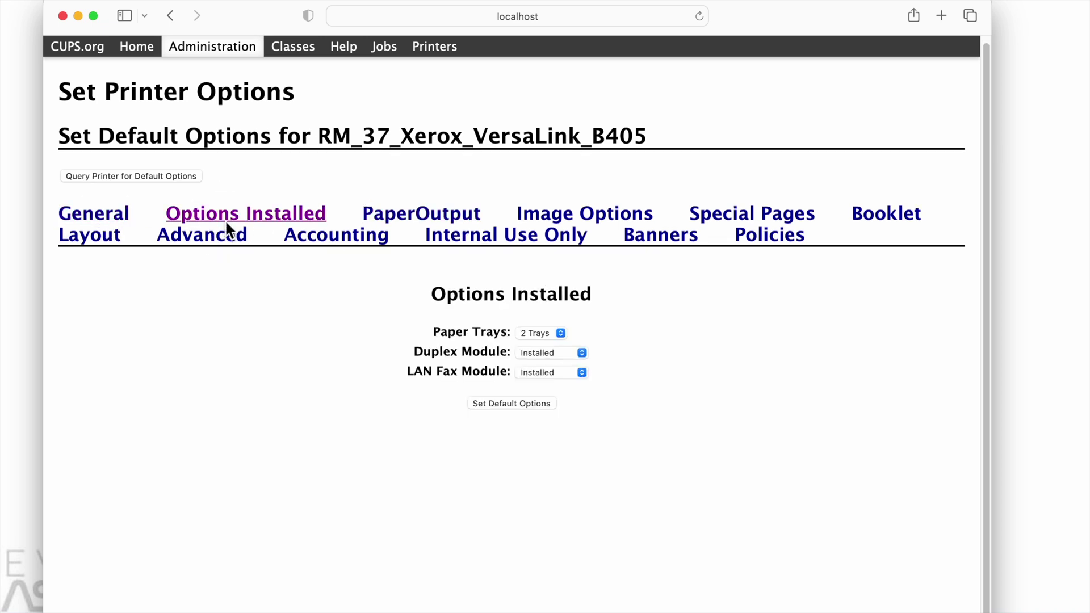
click(384, 222)
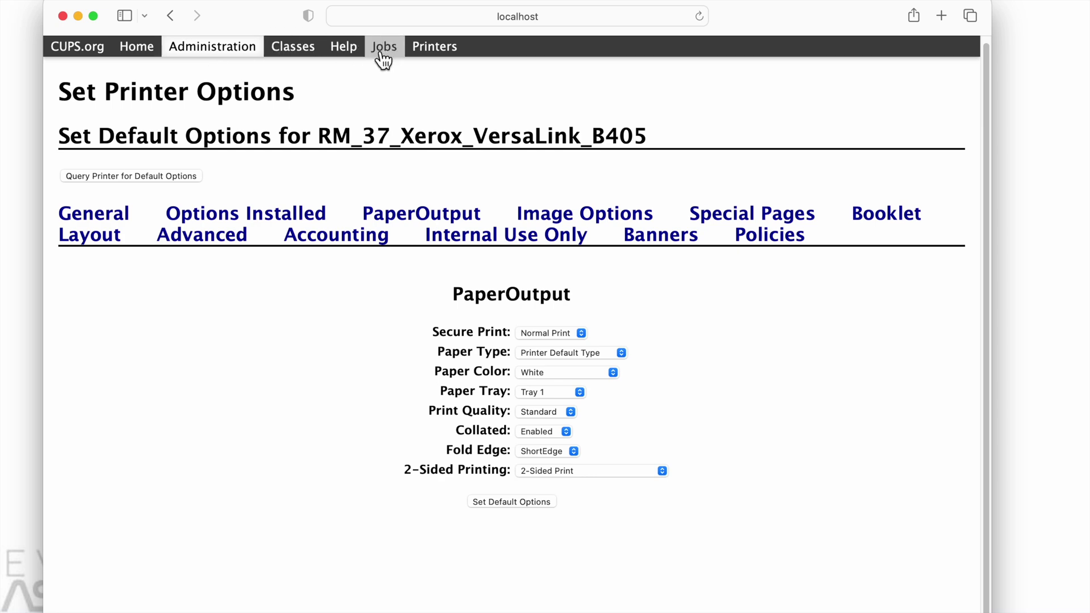
click(426, 50)
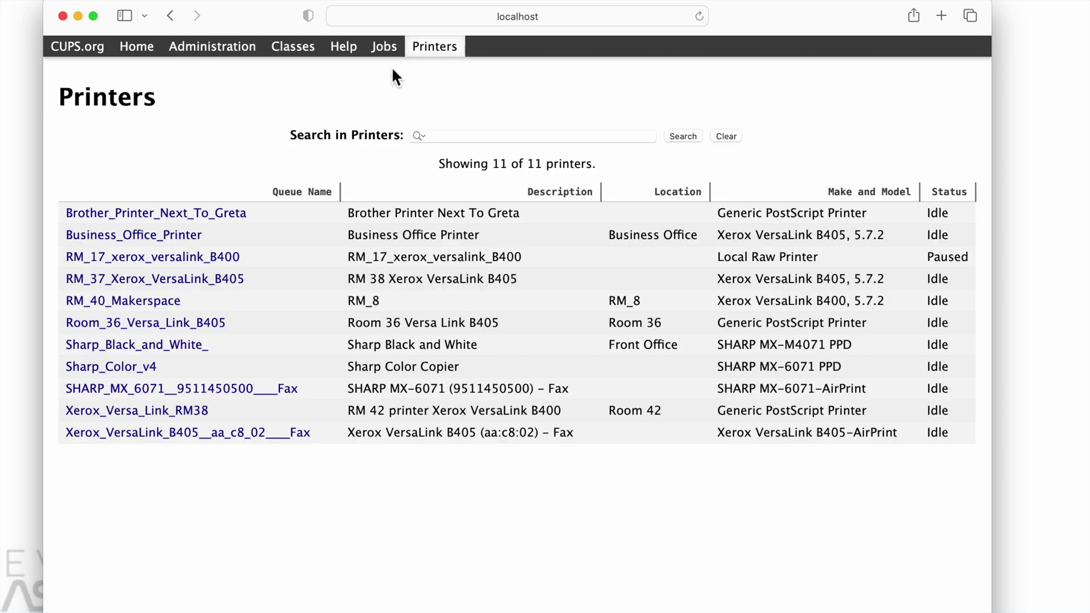
Step: Open Sharp_Black_and_White_'s Set Default Options page from its printer page
click(145, 347)
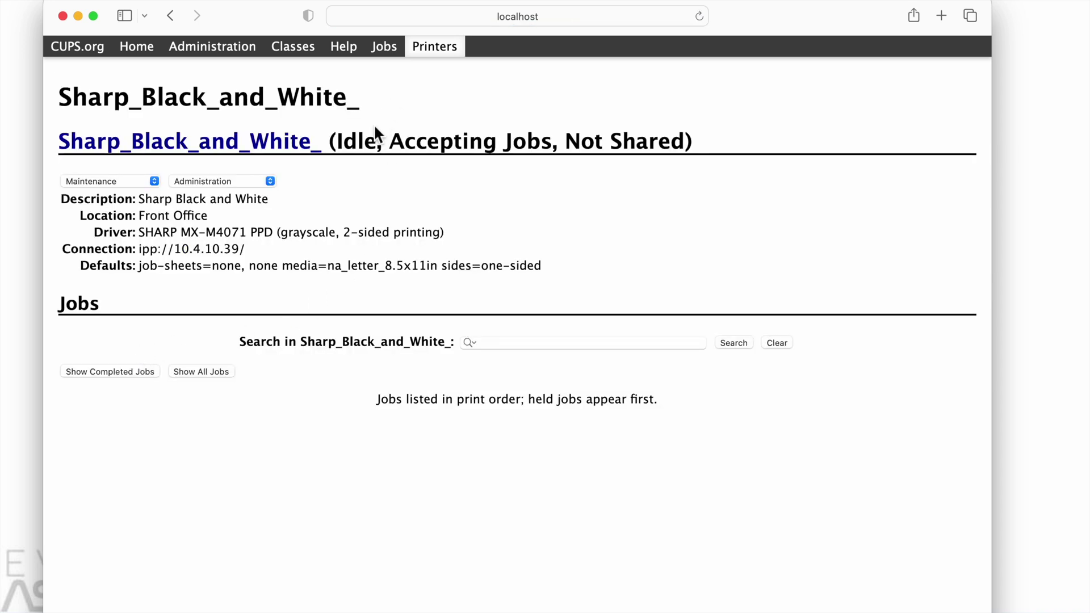
click(264, 185)
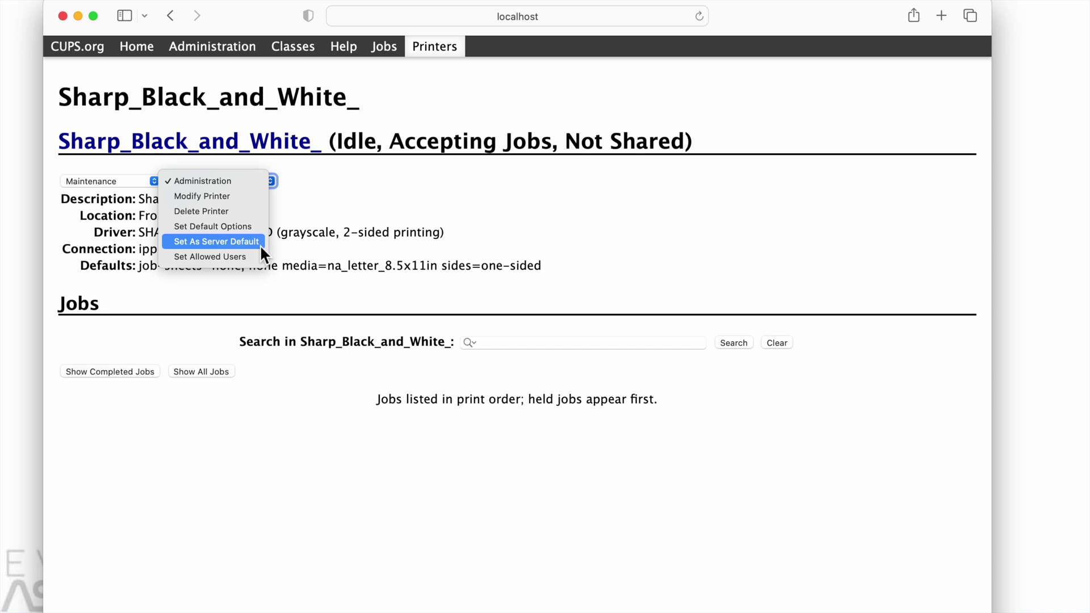
click(258, 228)
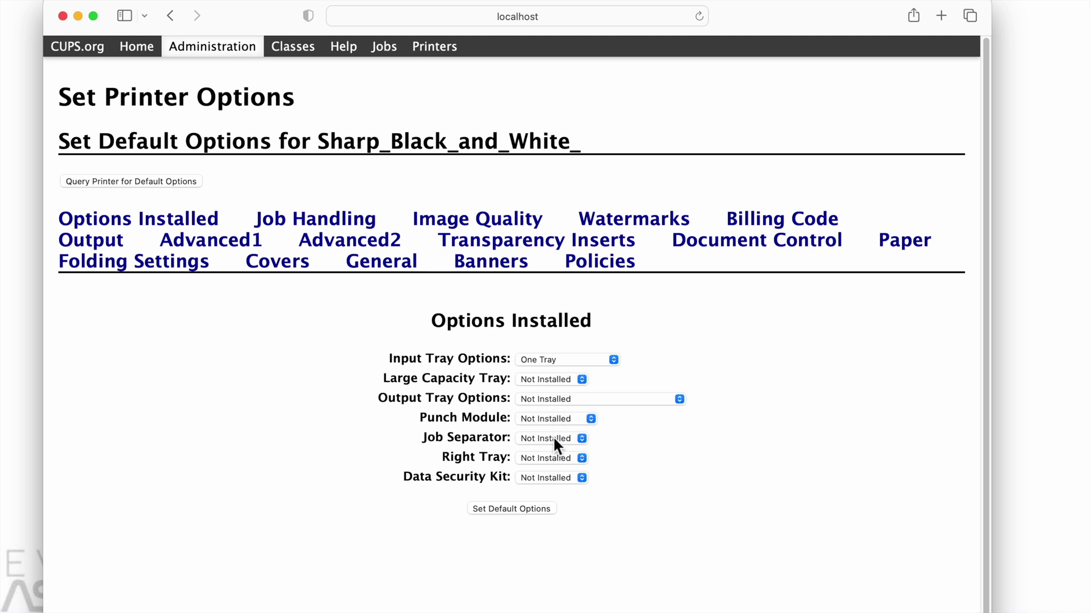
Step: Look through the Job Handling, Policies and Paper Folding sections, ending on Output
click(325, 225)
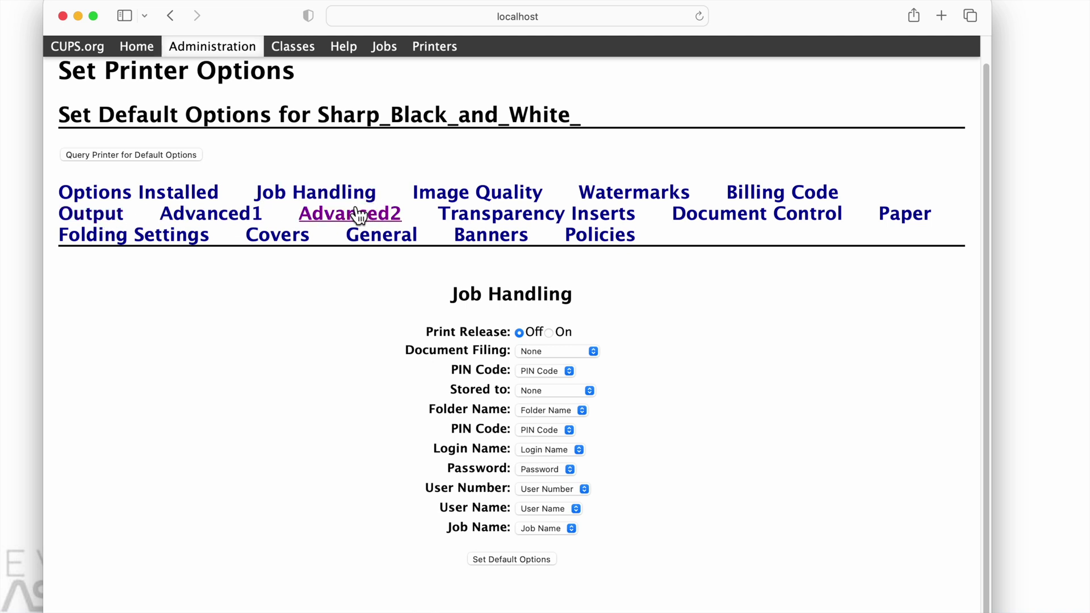
click(590, 239)
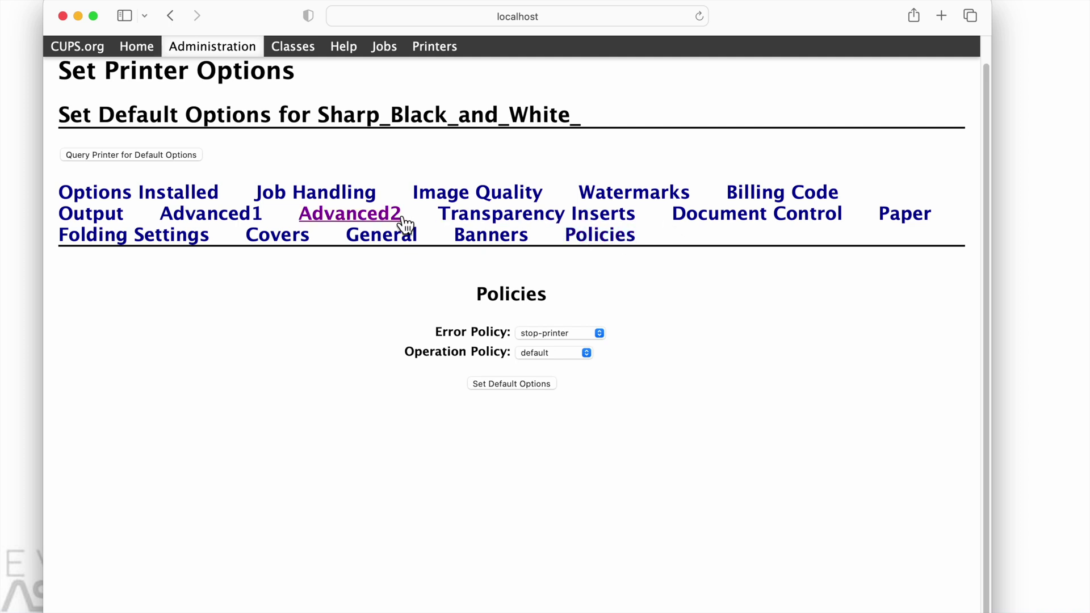
click(925, 235)
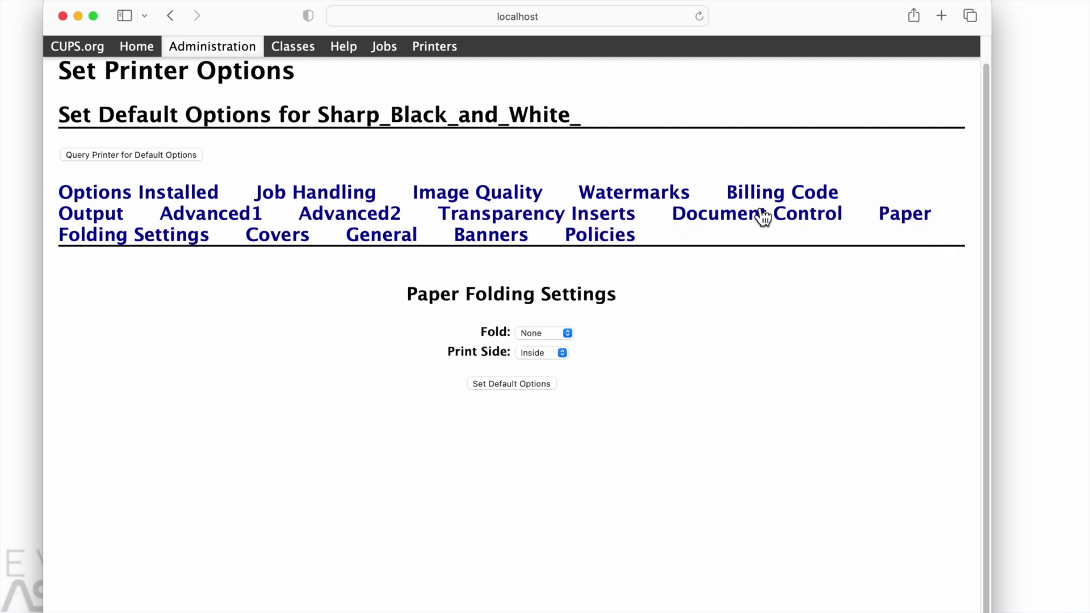
click(112, 218)
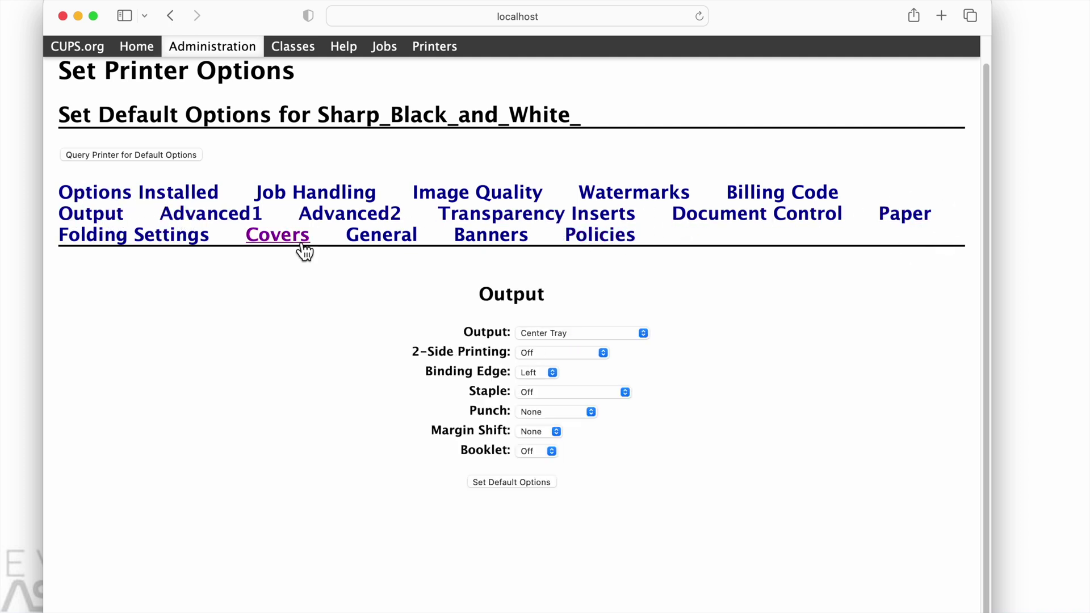
Step: Set 2-Side Printing to Flip on long edge and open a blank Safari tab
click(547, 352)
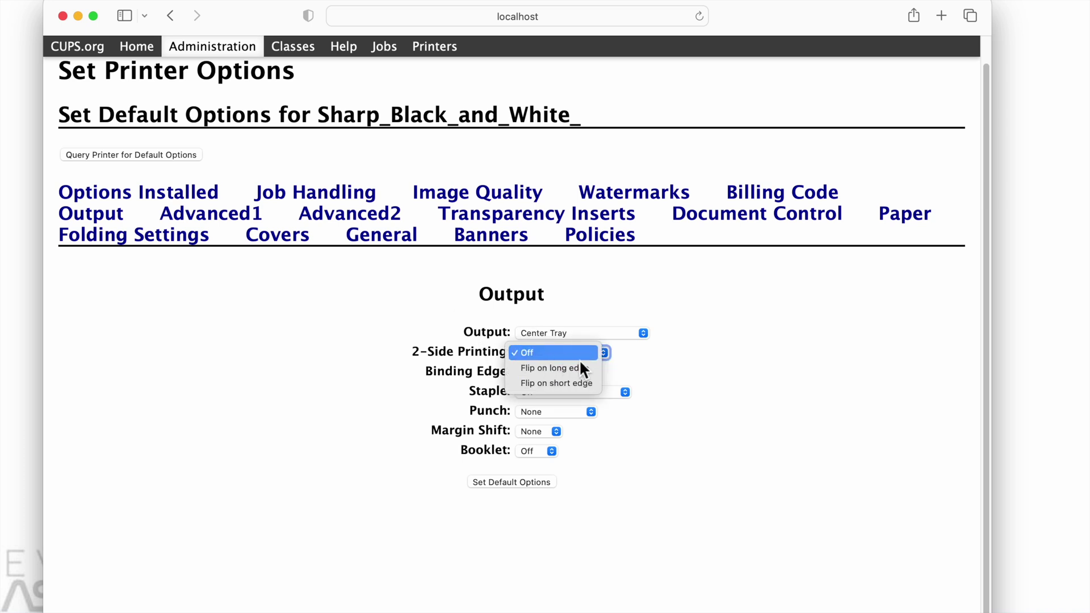
click(652, 362)
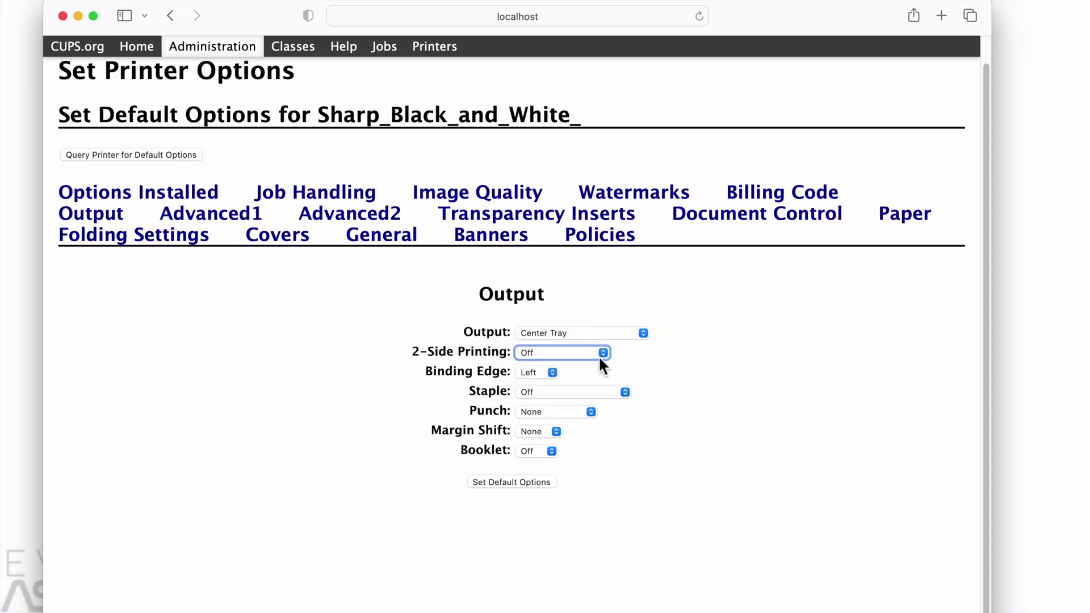
click(599, 358)
click(596, 370)
click(942, 20)
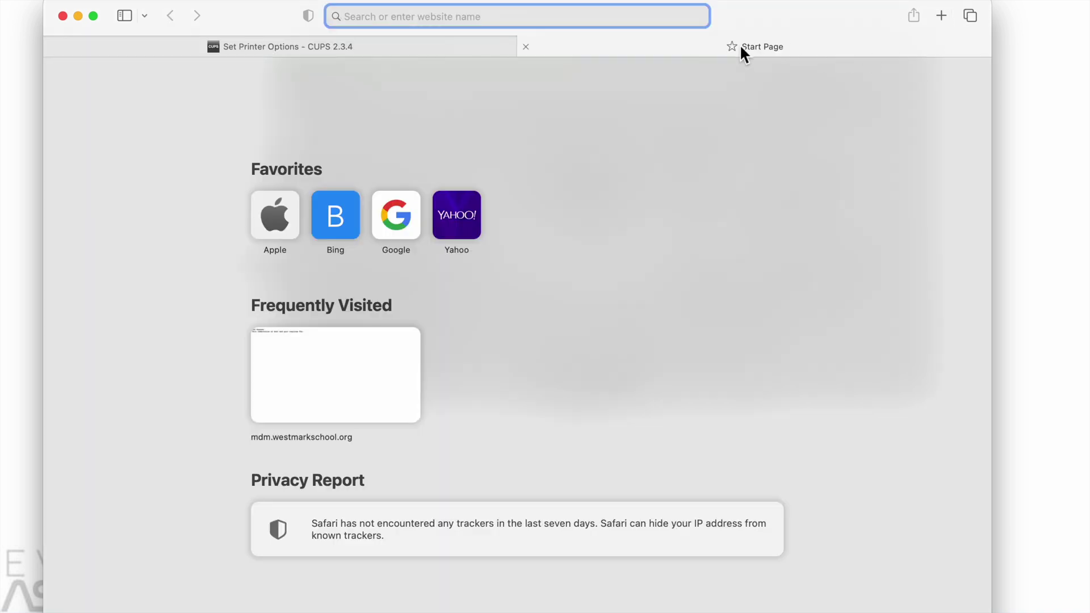
Step: Search Google for 'flip on long edge', then return to the Set Printer Options - CUPS tab
text(flip on )
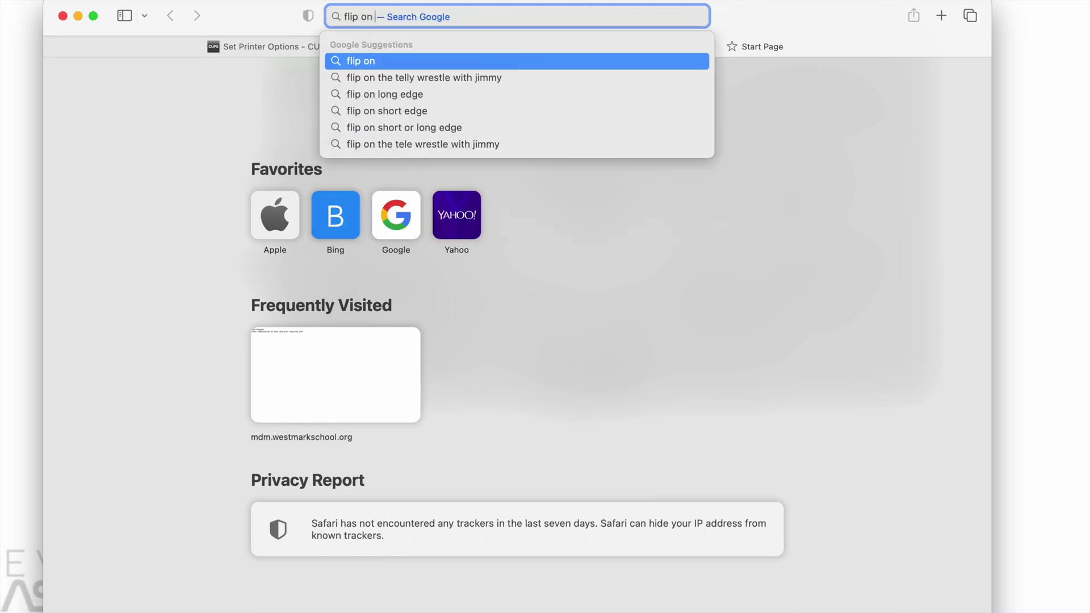
text(long edge)
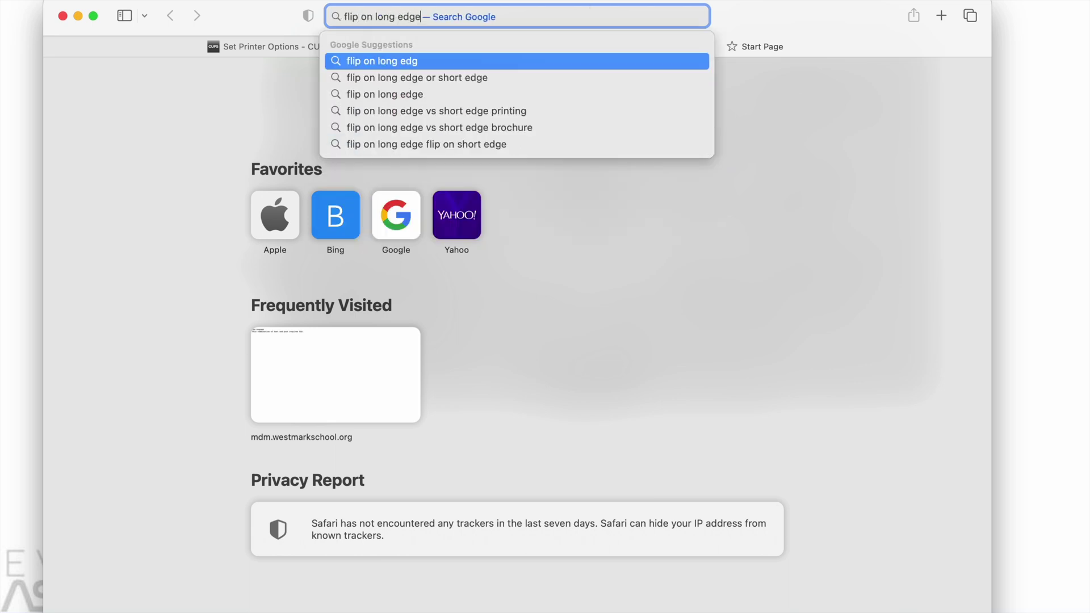
key(Return)
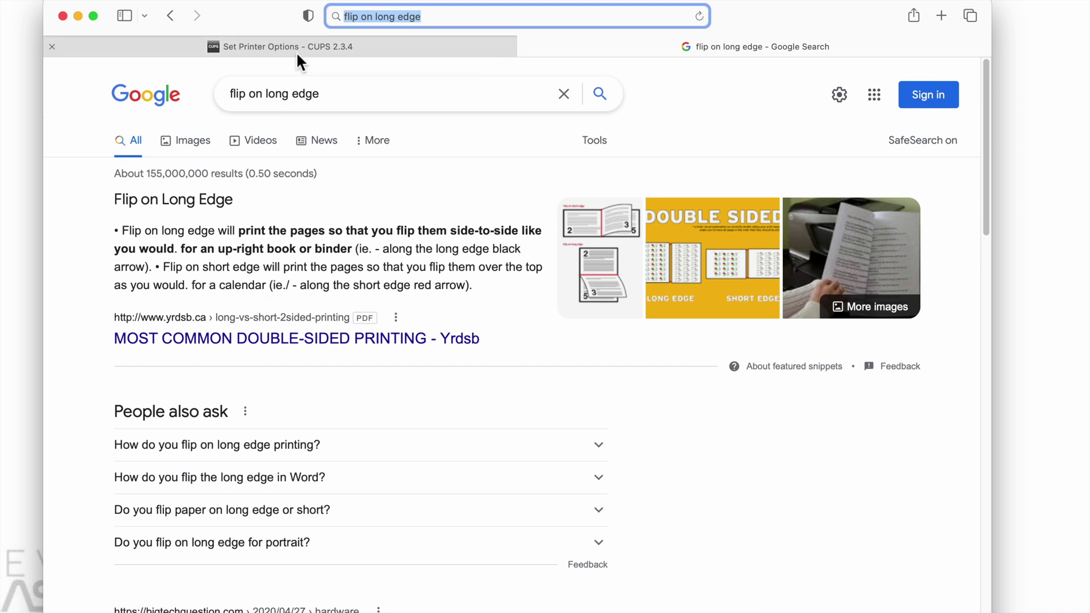
click(239, 50)
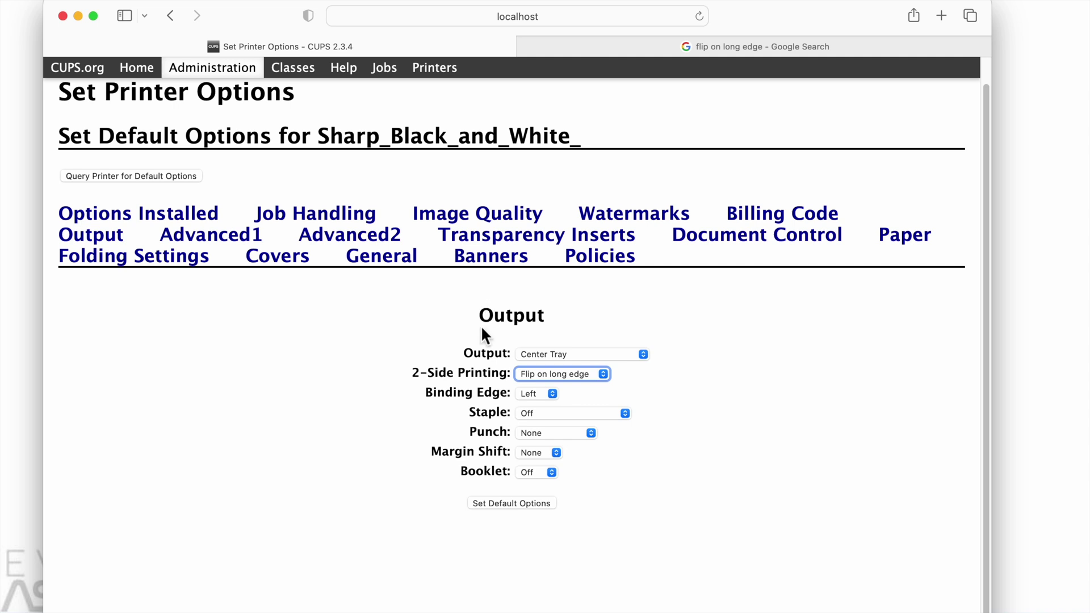
Step: Save Sharp_Black_and_White_'s Flip on long edge default and go to the Printers list
click(527, 505)
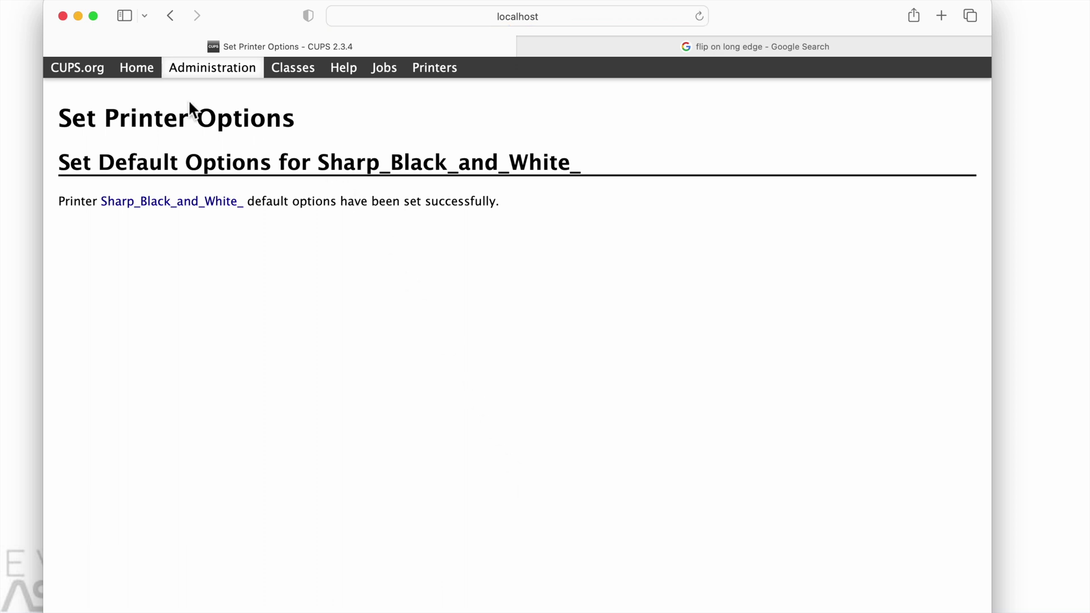
click(451, 74)
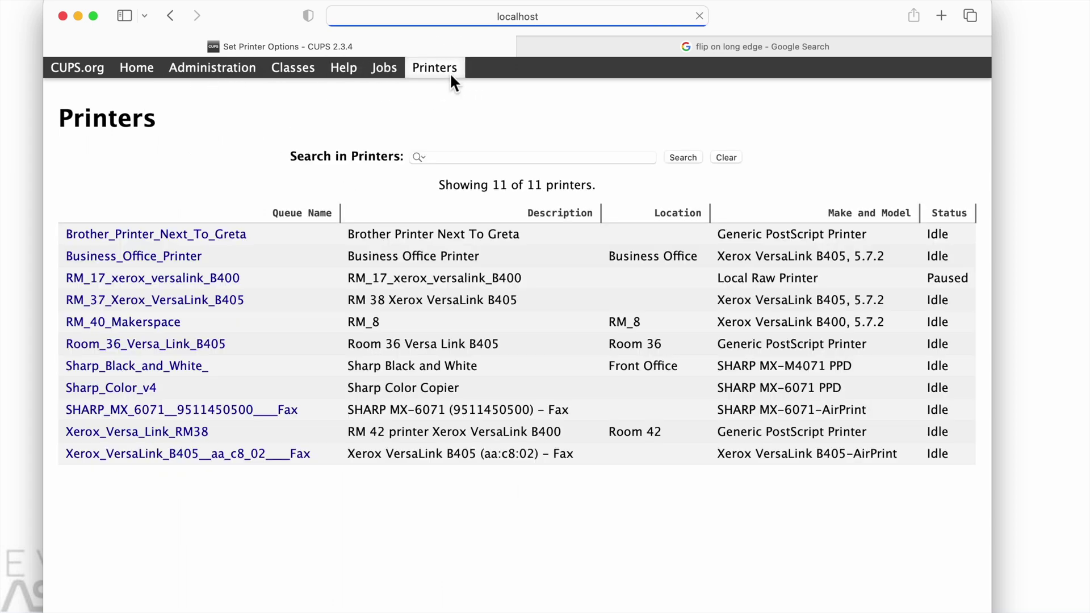
Step: Open Sharp_Color_v4's default options and show its Output section
click(154, 390)
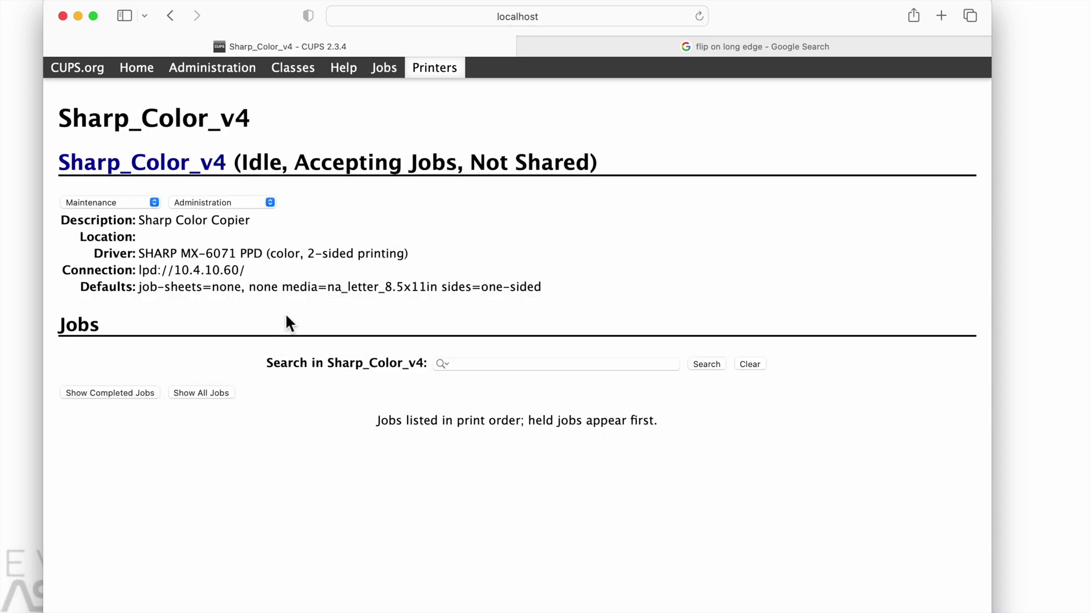
click(227, 203)
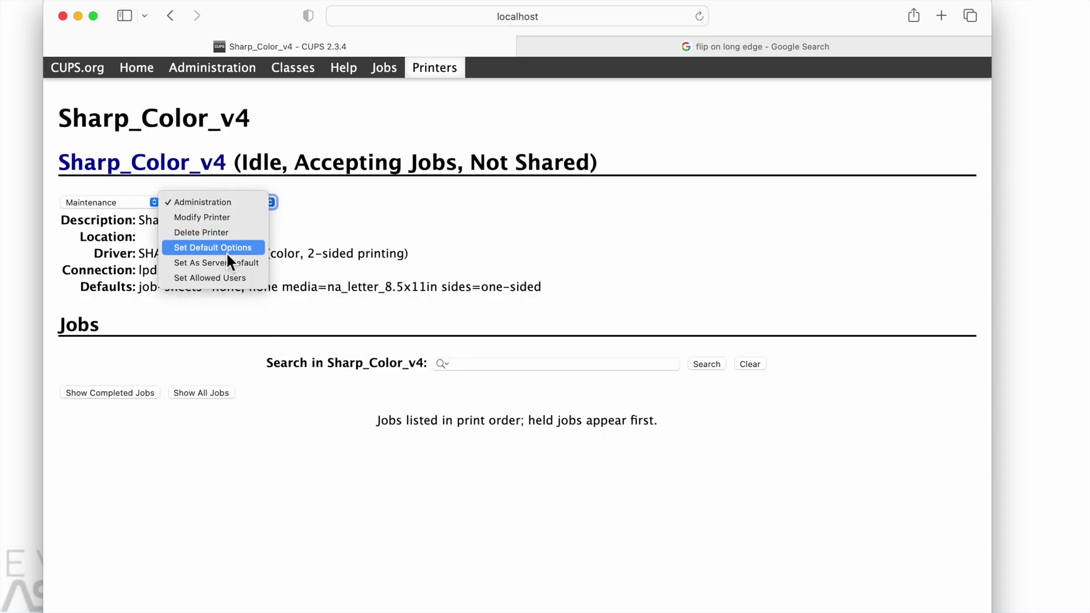
click(228, 254)
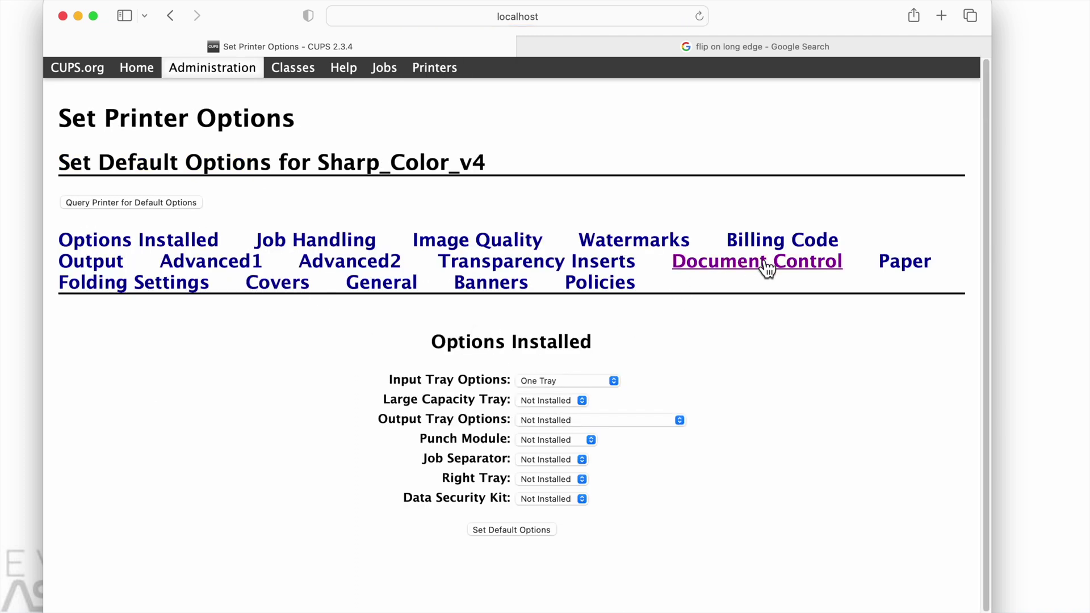
click(906, 265)
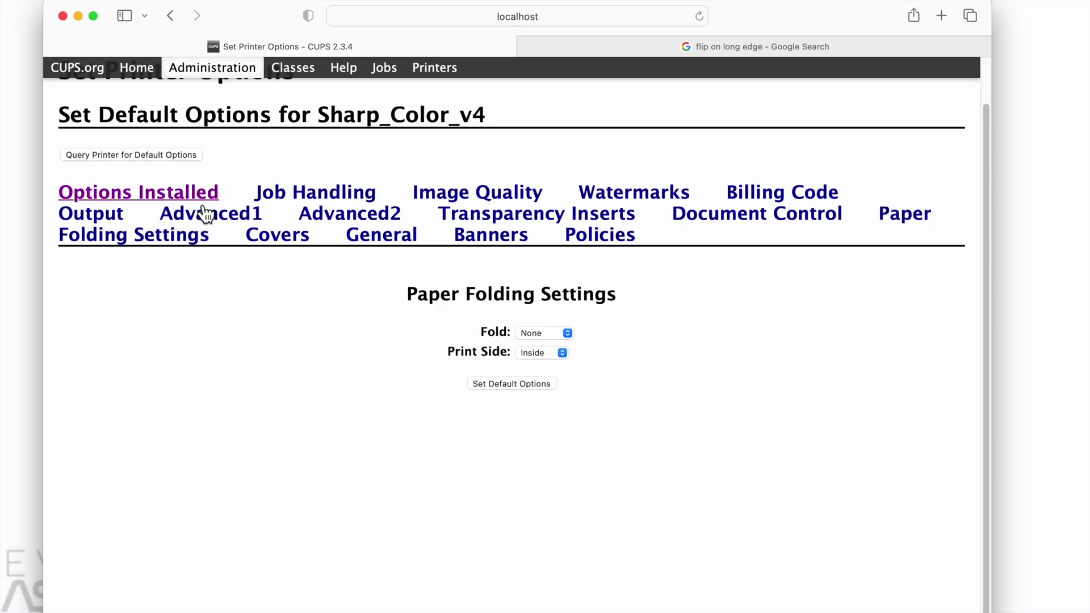
click(103, 220)
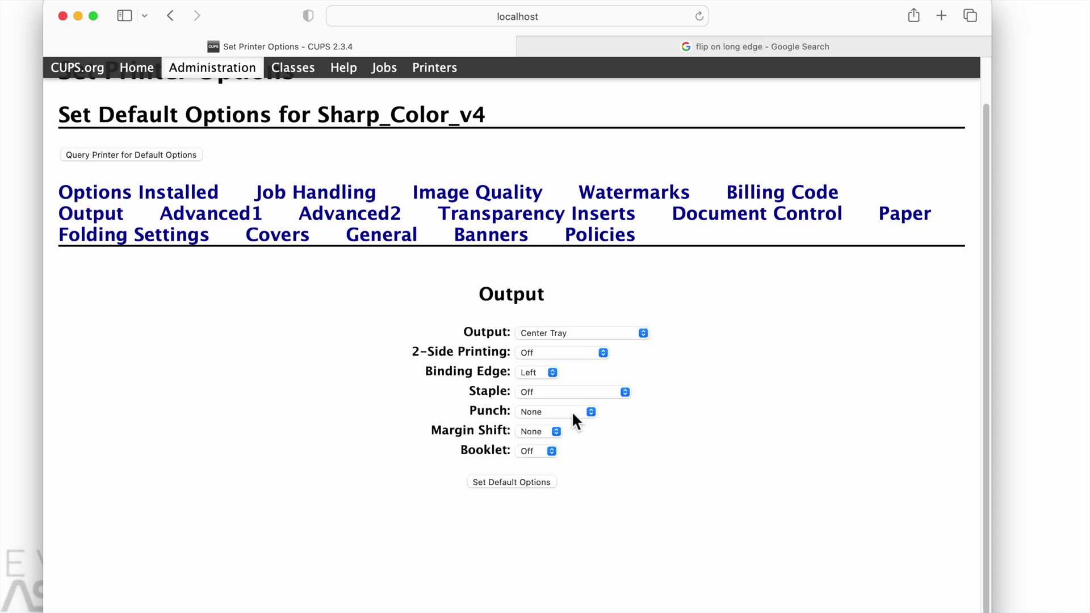
Step: Set 2-Side Printing to Flip on long edge, save, and return to the printers list
click(578, 353)
click(584, 365)
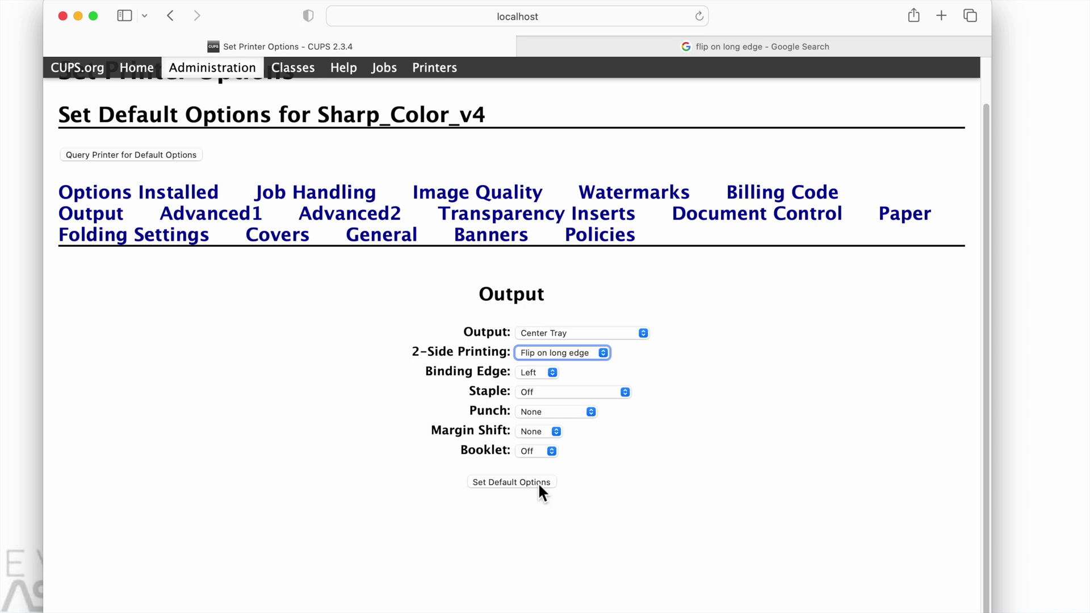
click(536, 481)
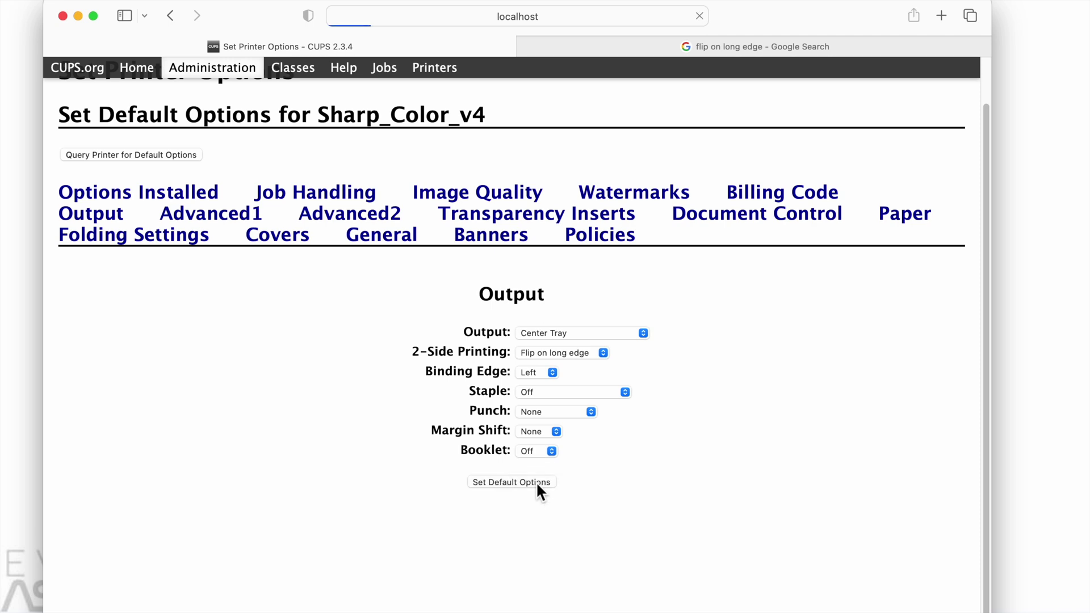
click(445, 77)
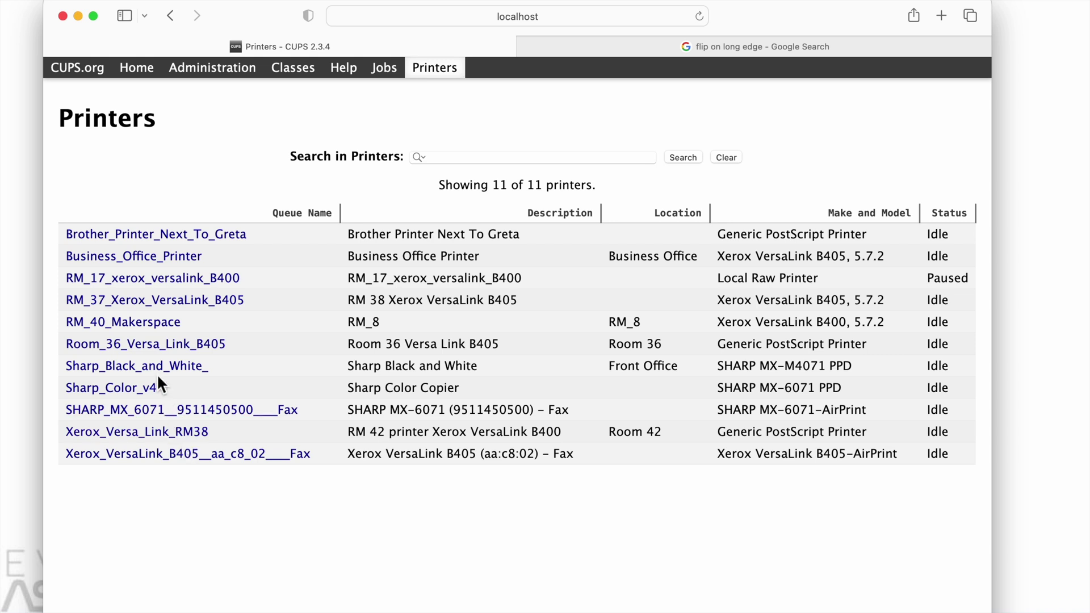
Step: Open Xerox_Versa_Link_RM38's default options and check 2-Sided Printing, leaving it Off (1-Sided)
click(148, 436)
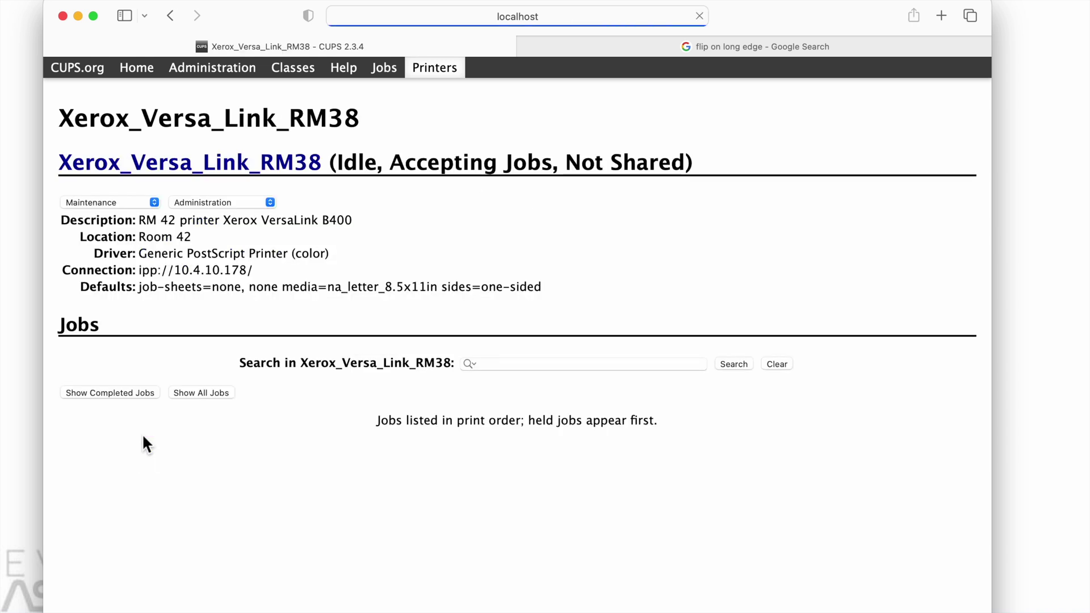
click(222, 202)
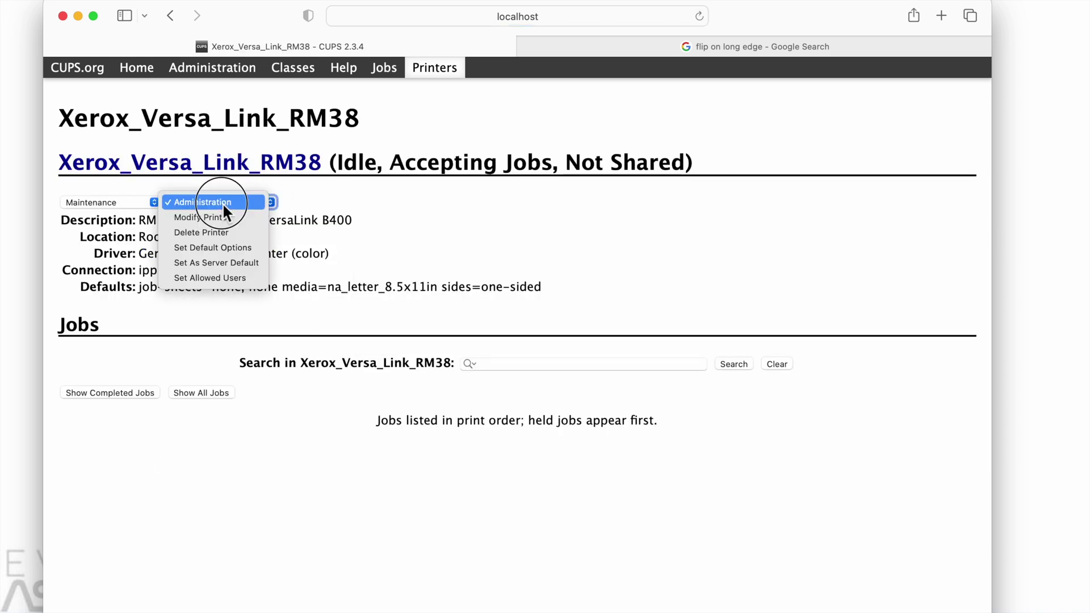
click(227, 253)
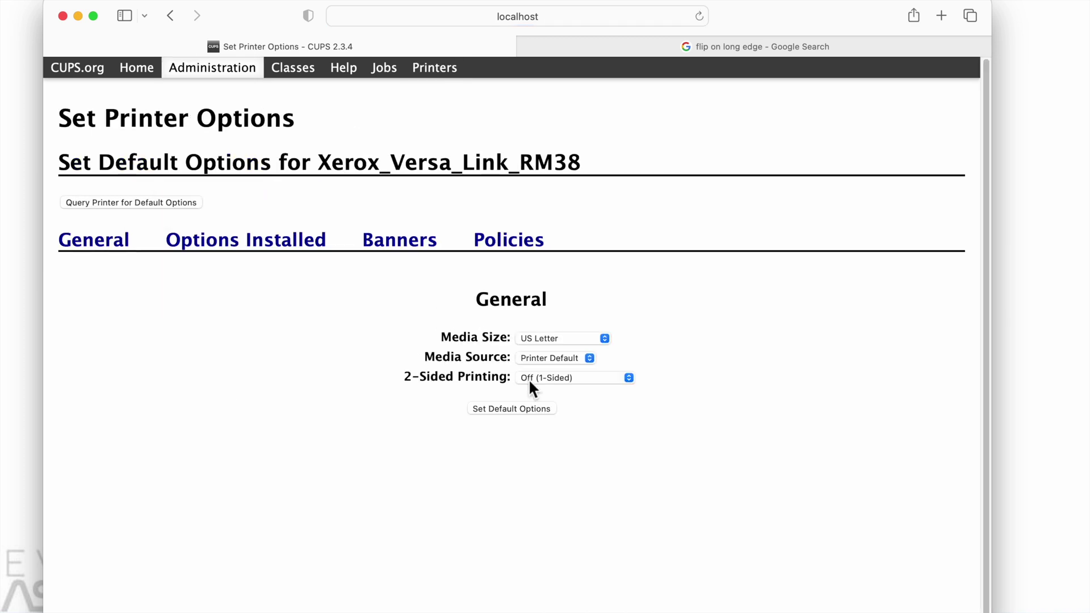
click(556, 379)
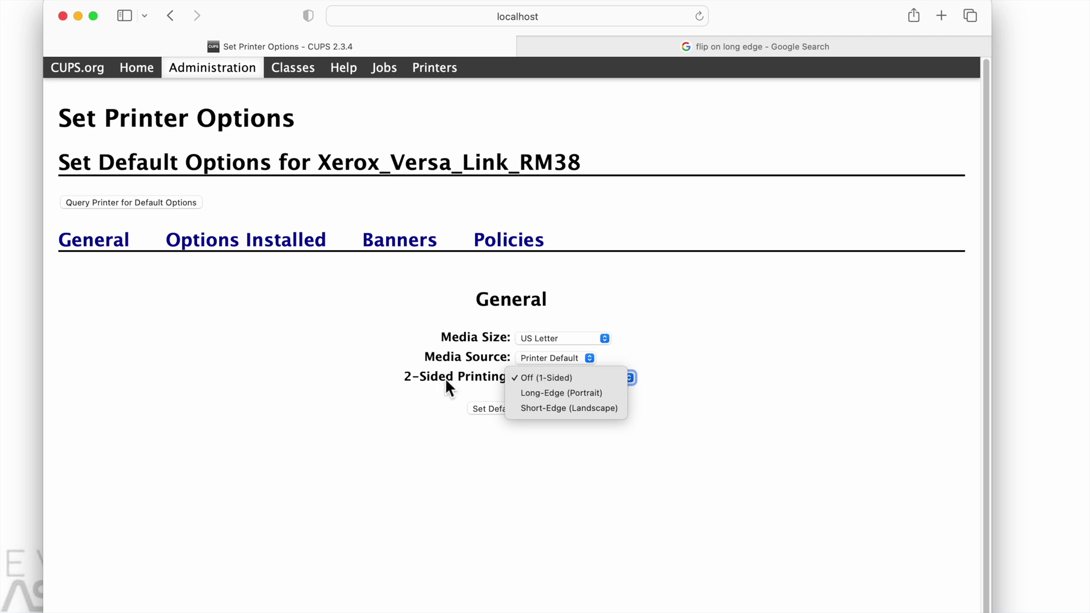
click(491, 387)
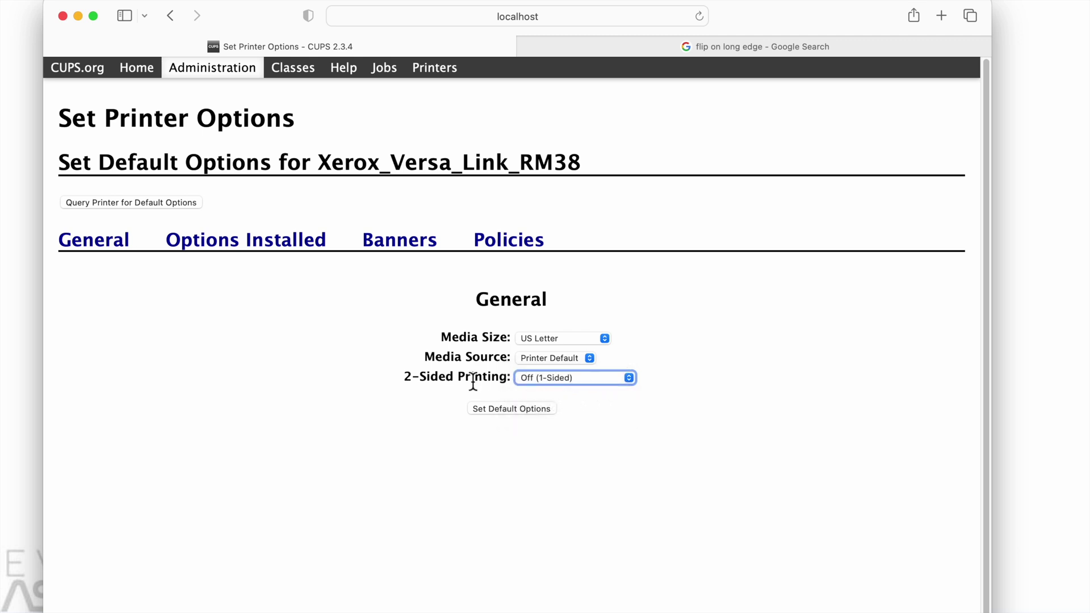